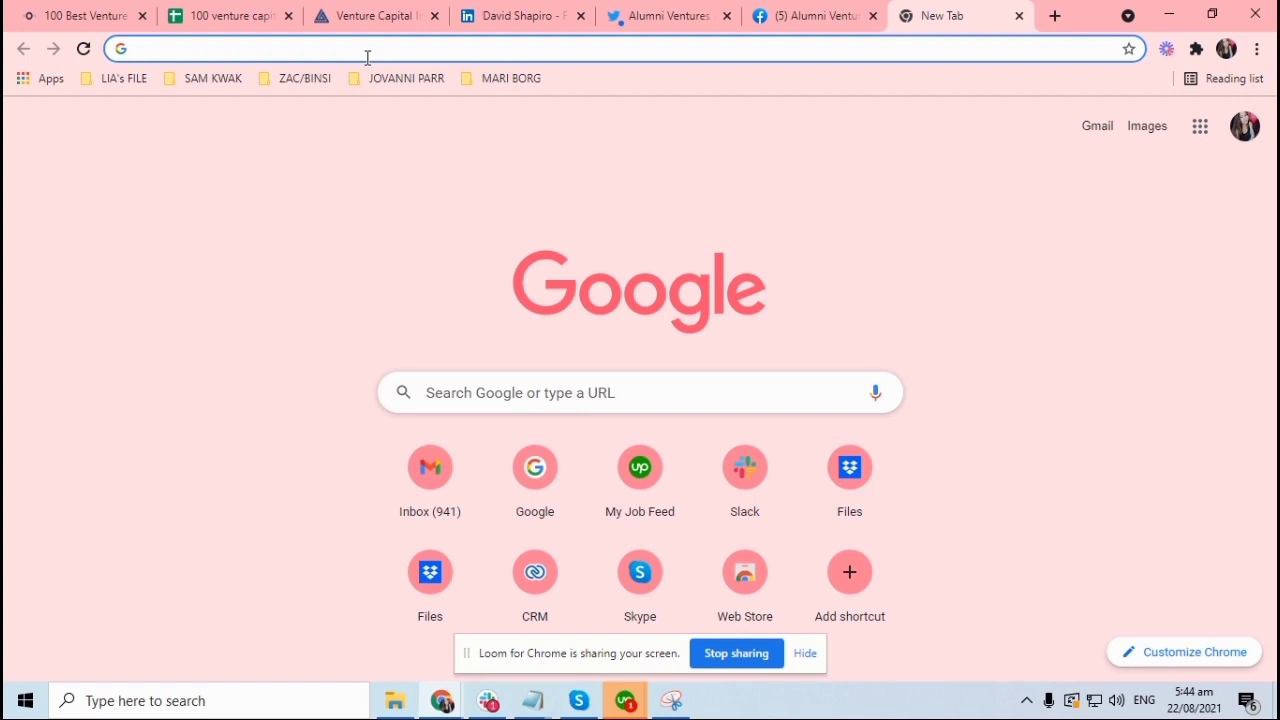
# Step: Search Google for 'apollo i.o extension' and scroll down to Apollo's install-extension help result
pyautogui.write('apo')
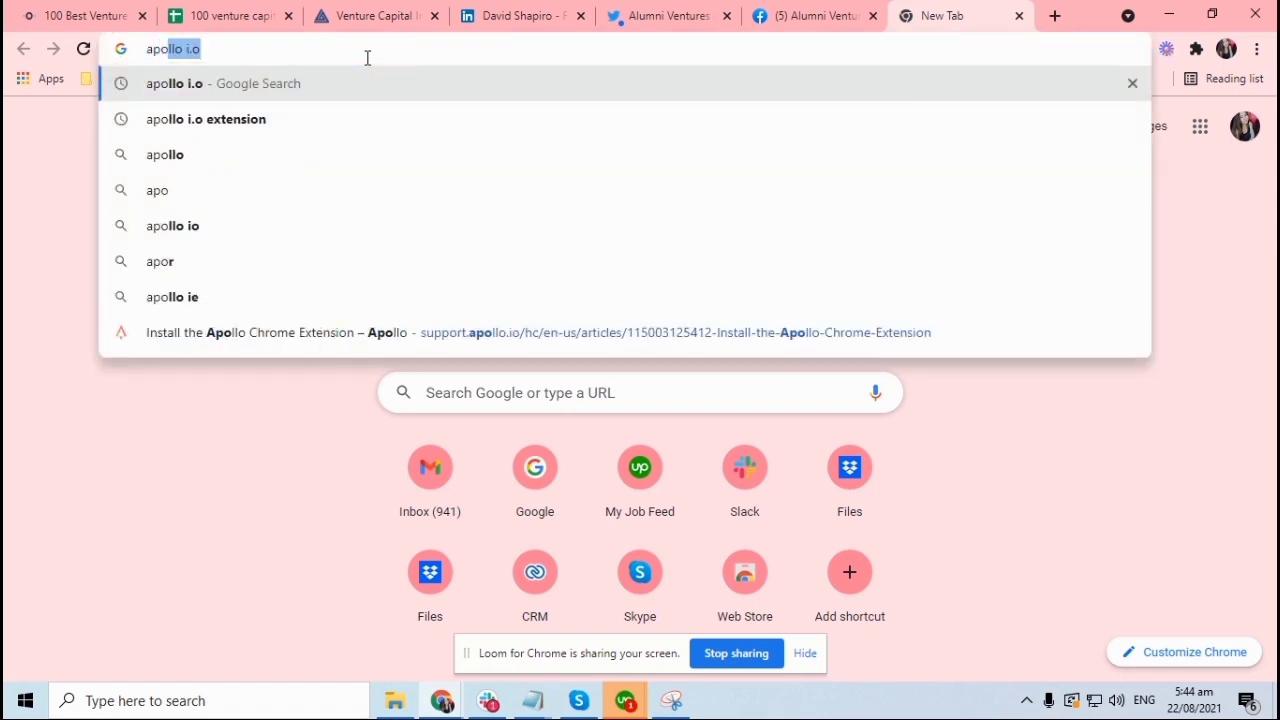
pyautogui.click(224, 125)
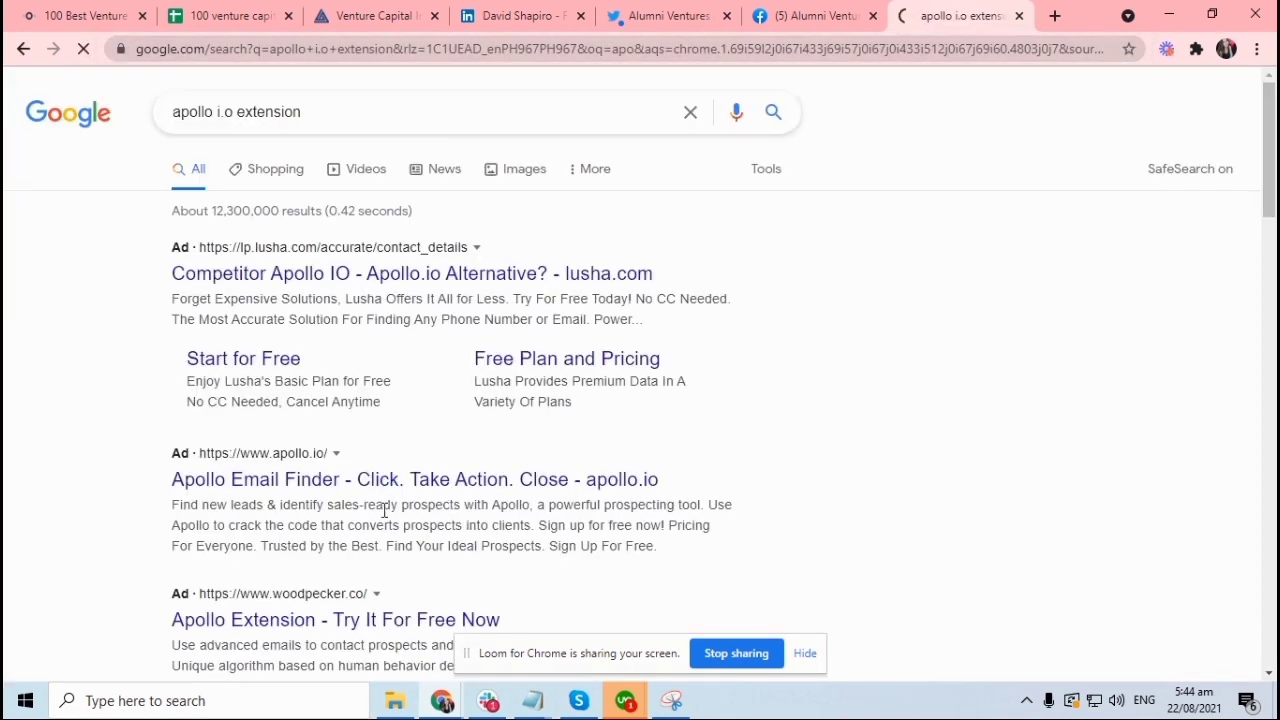
pyautogui.scroll(-5, 385, 517)
pyautogui.scroll(-1, 385, 517)
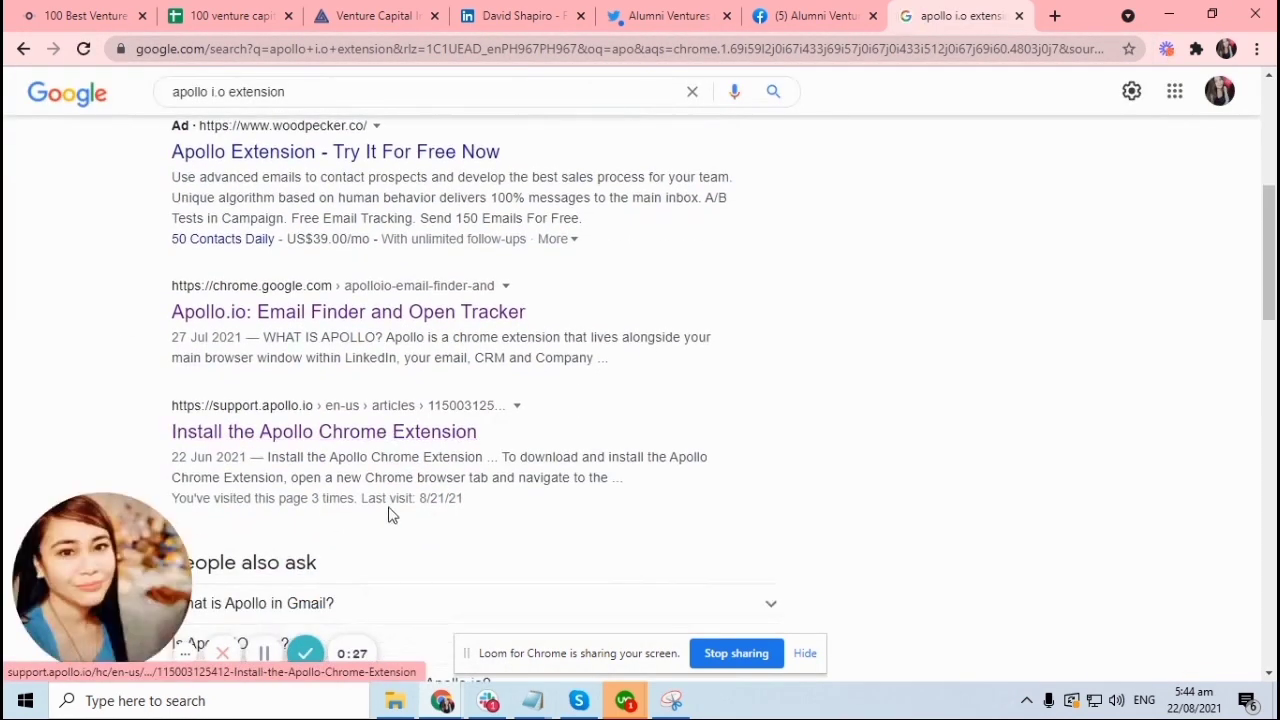
# Step: Open the 'Install the Apollo Chrome Extension' article and jump to its installation section
pyautogui.click(368, 438)
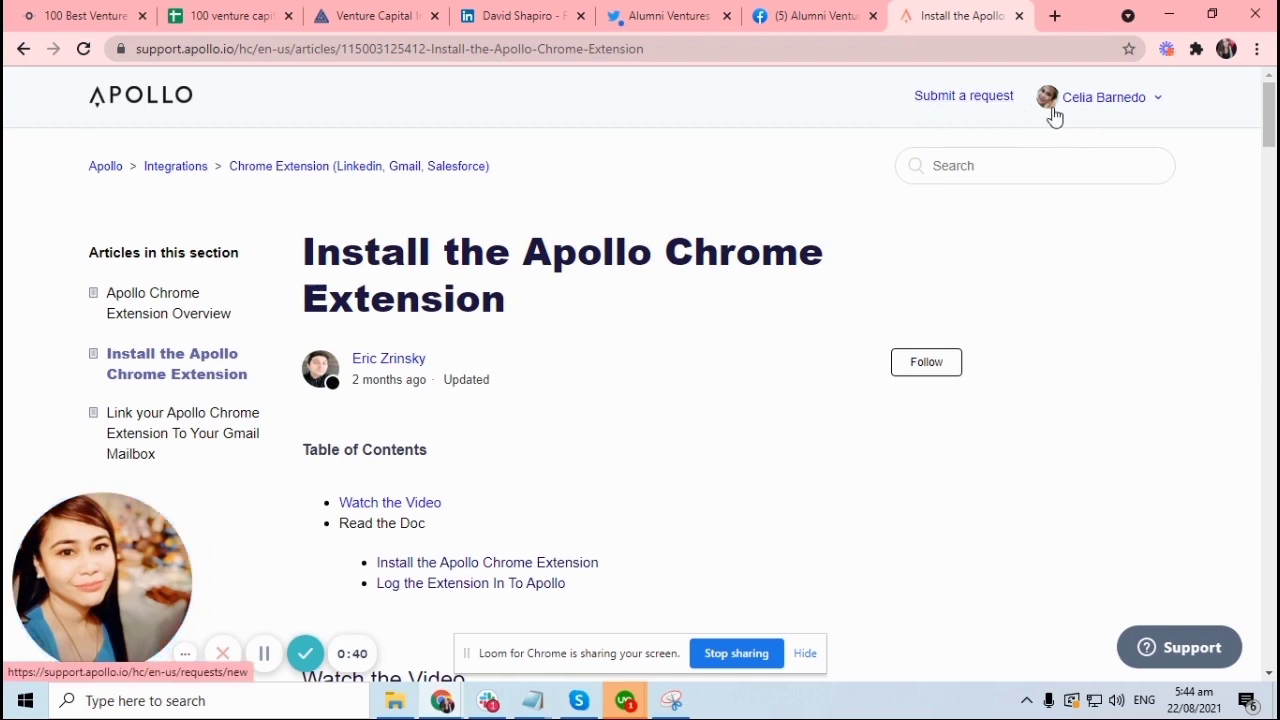
pyautogui.scroll(-1, 700, 449)
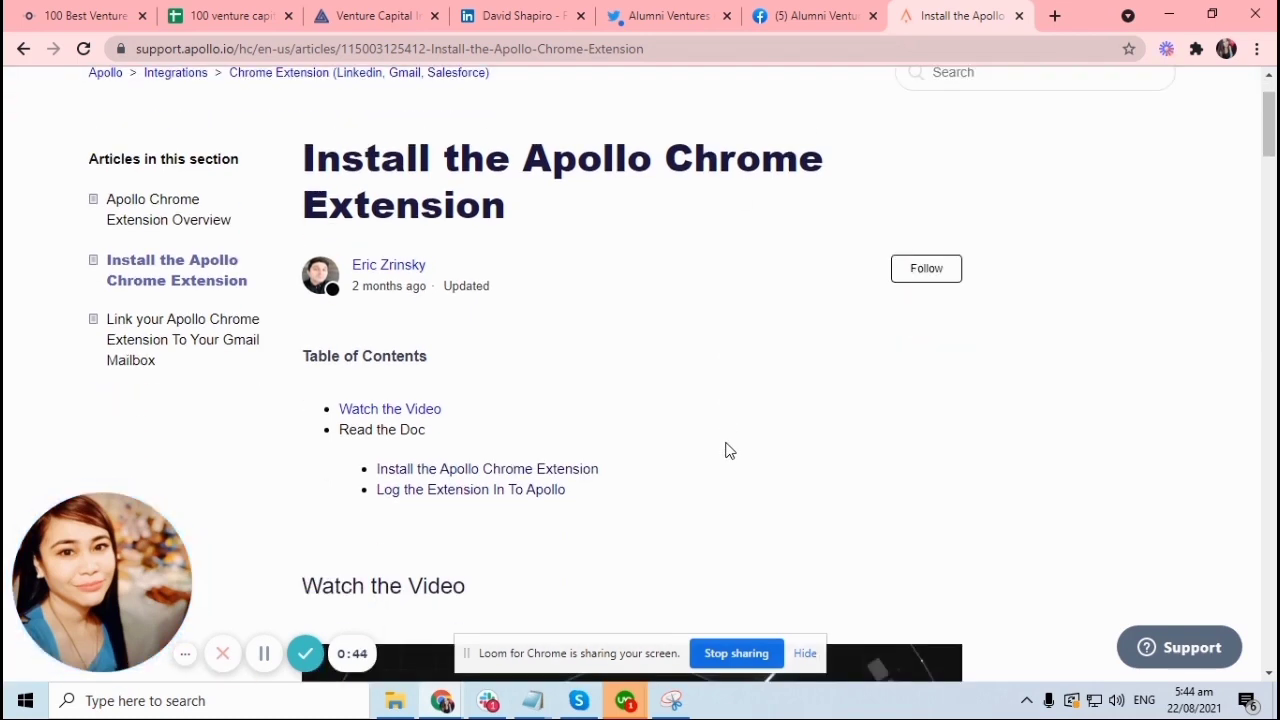
pyautogui.scroll(1, 727, 450)
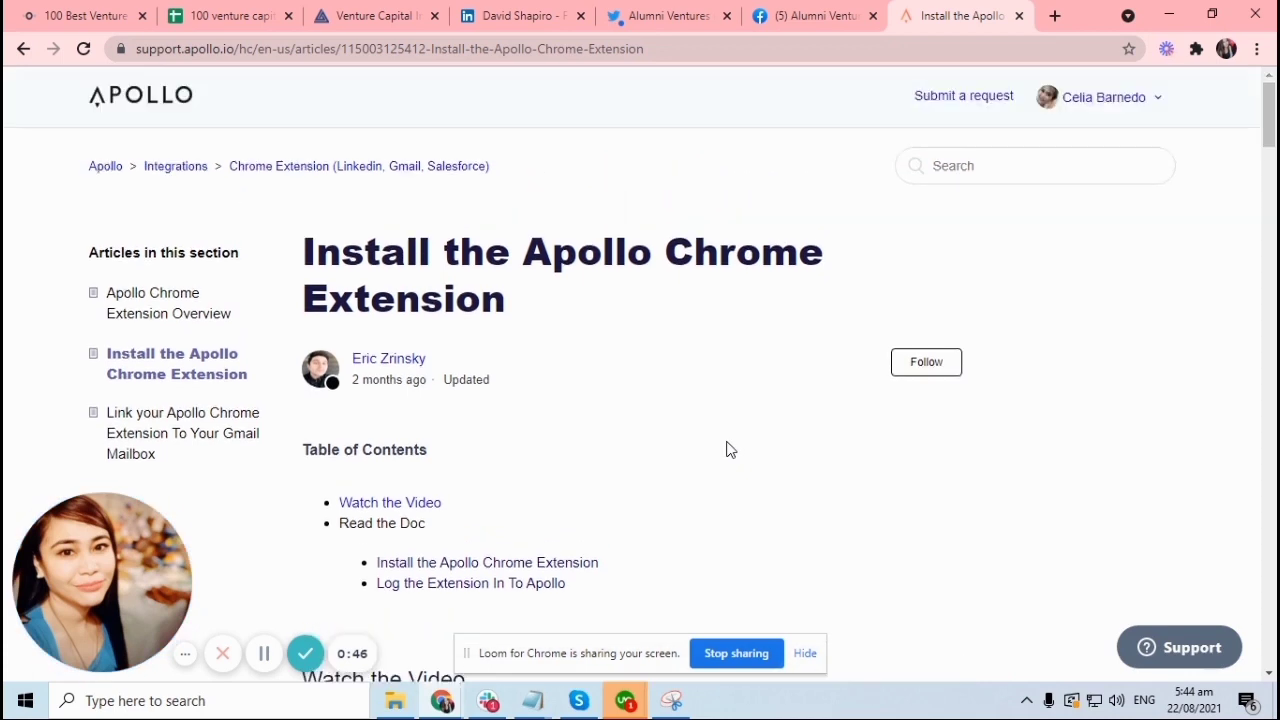
pyautogui.scroll(-1, 727, 450)
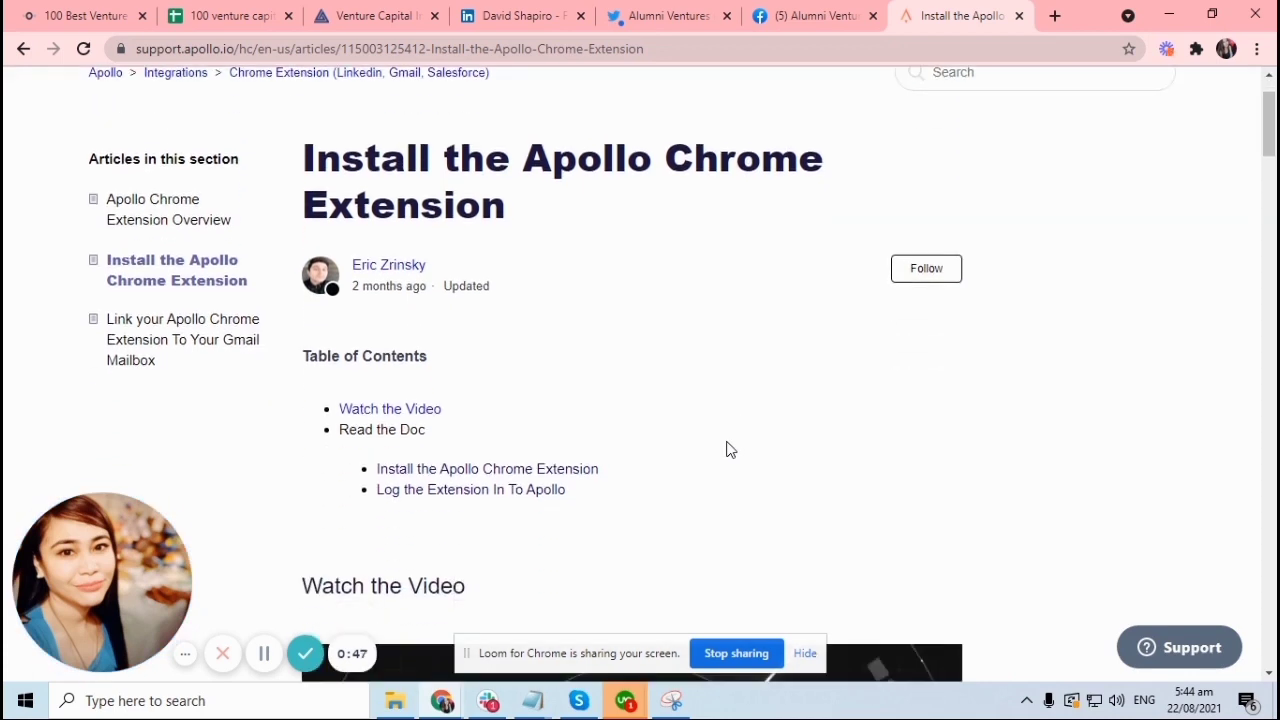
pyautogui.click(521, 476)
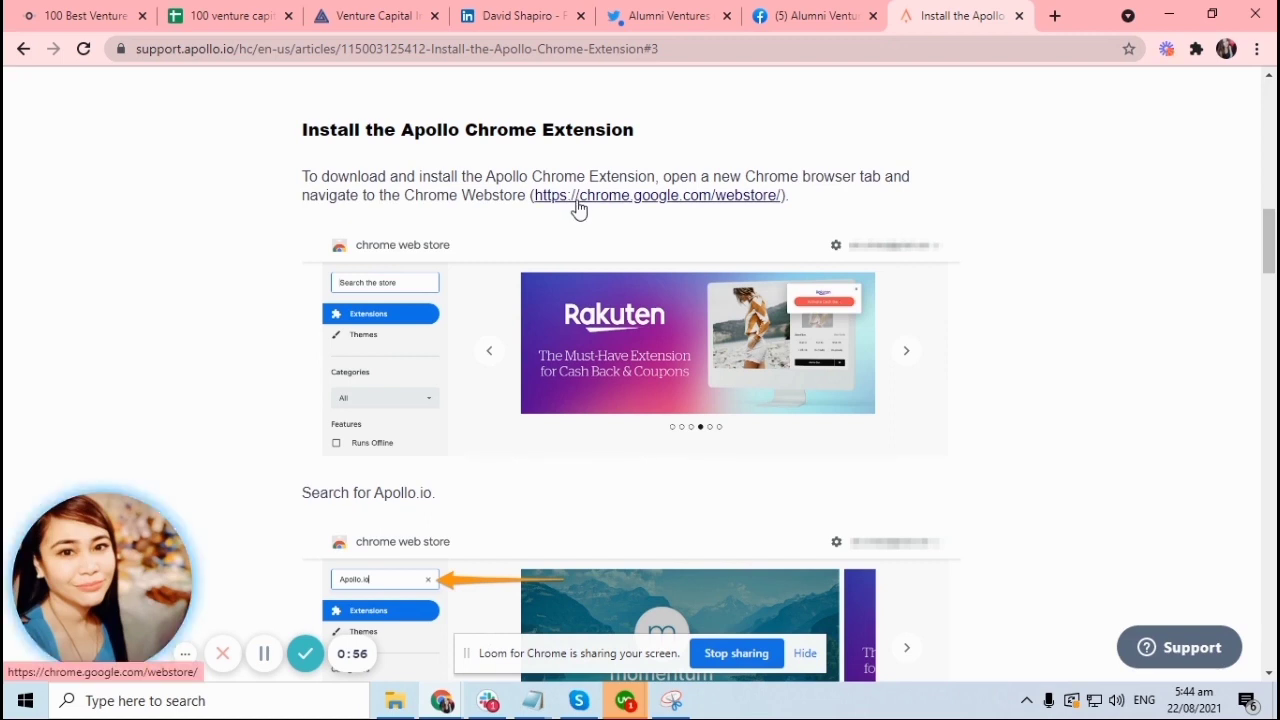
# Step: Search the Chrome Web Store for 'apollo i o' and add Apollo.io: Email Finder and Open Tracker to Chrome
pyautogui.click(671, 205)
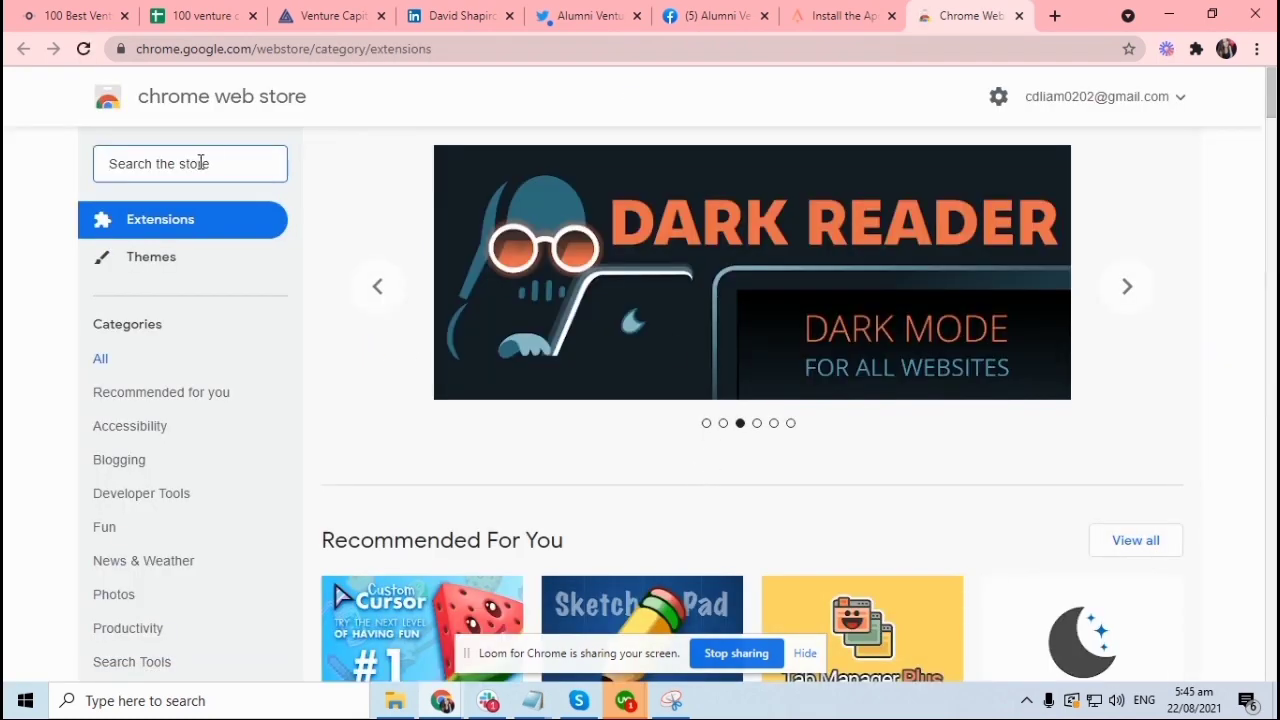
pyautogui.write('a')
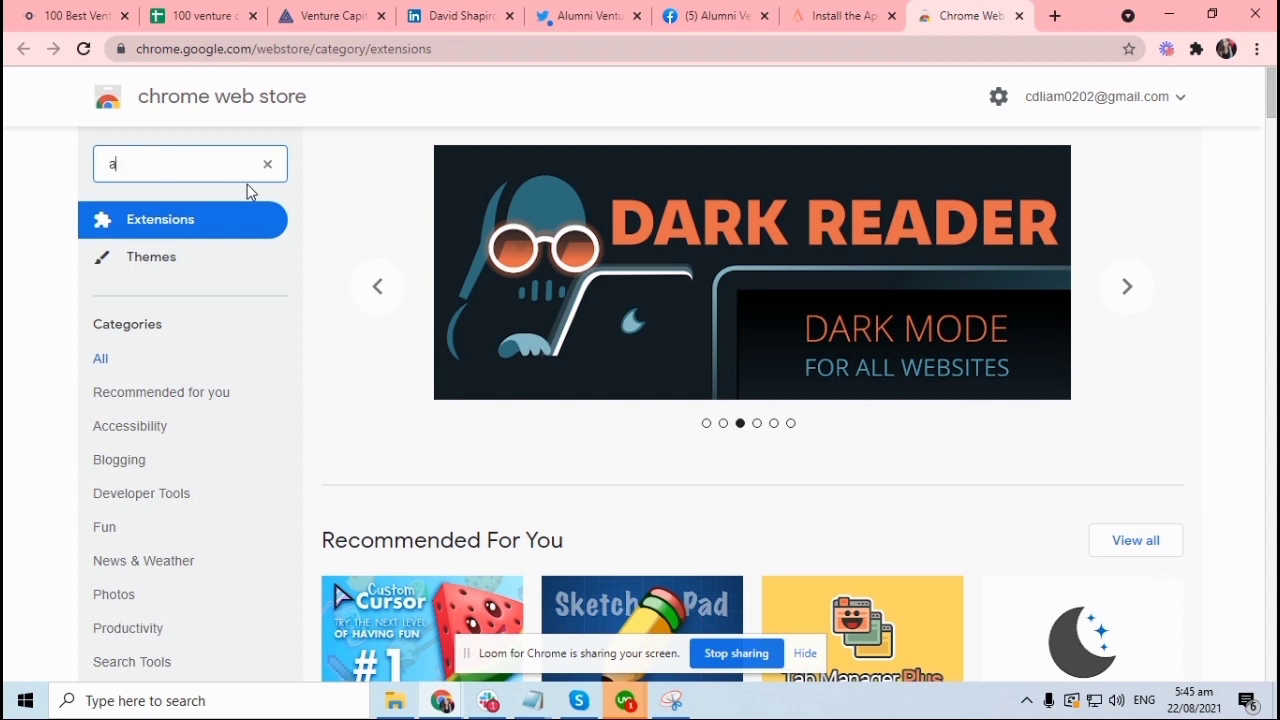
pyautogui.write('pollo i o')
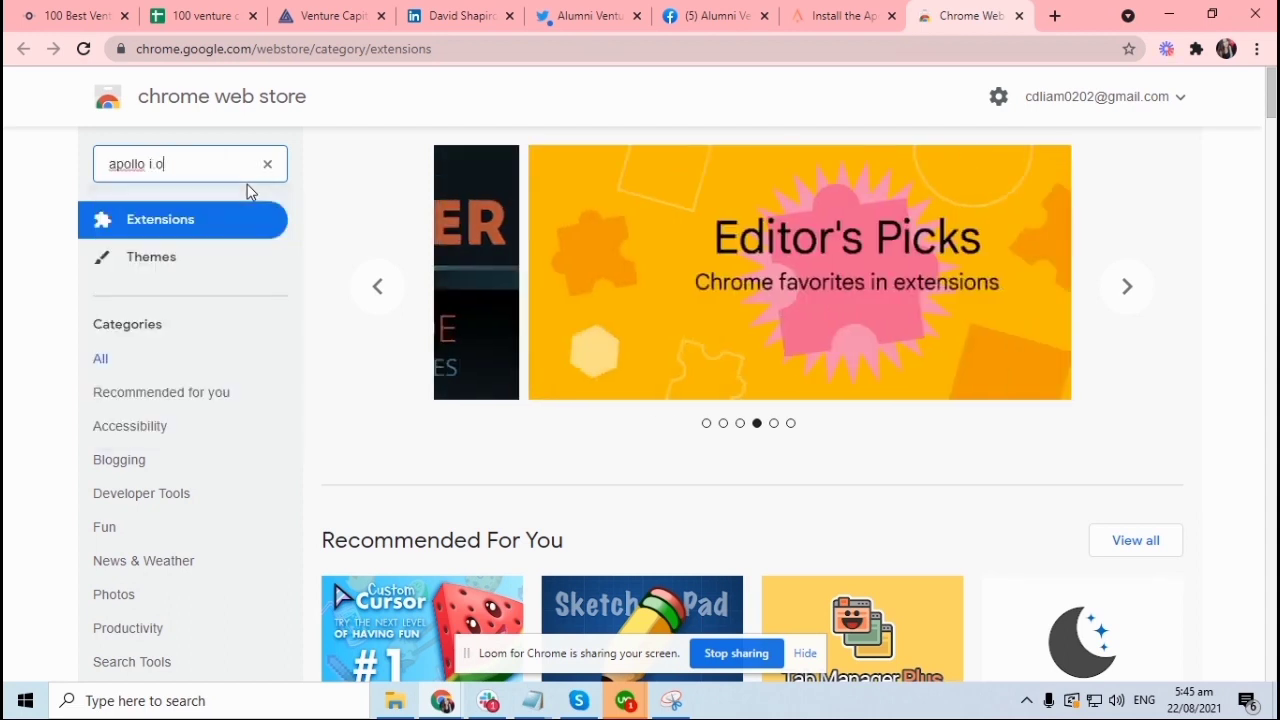
pyautogui.press('Return')
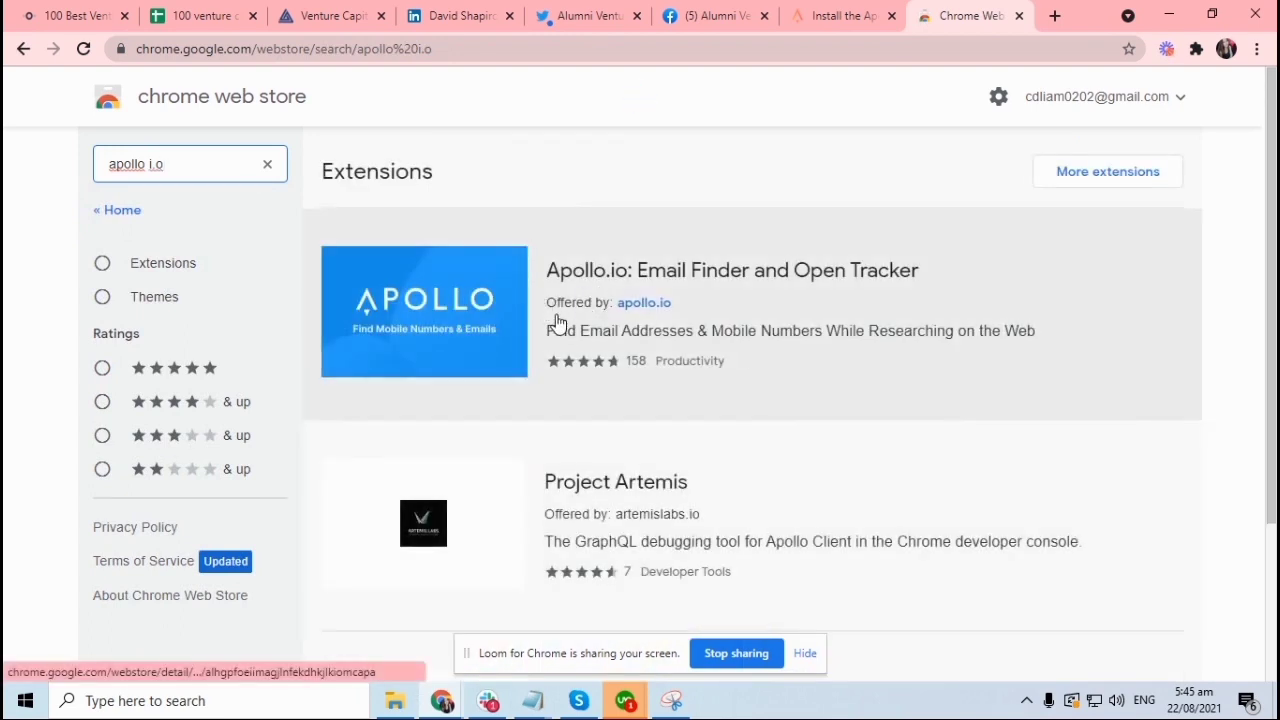
pyautogui.click(660, 283)
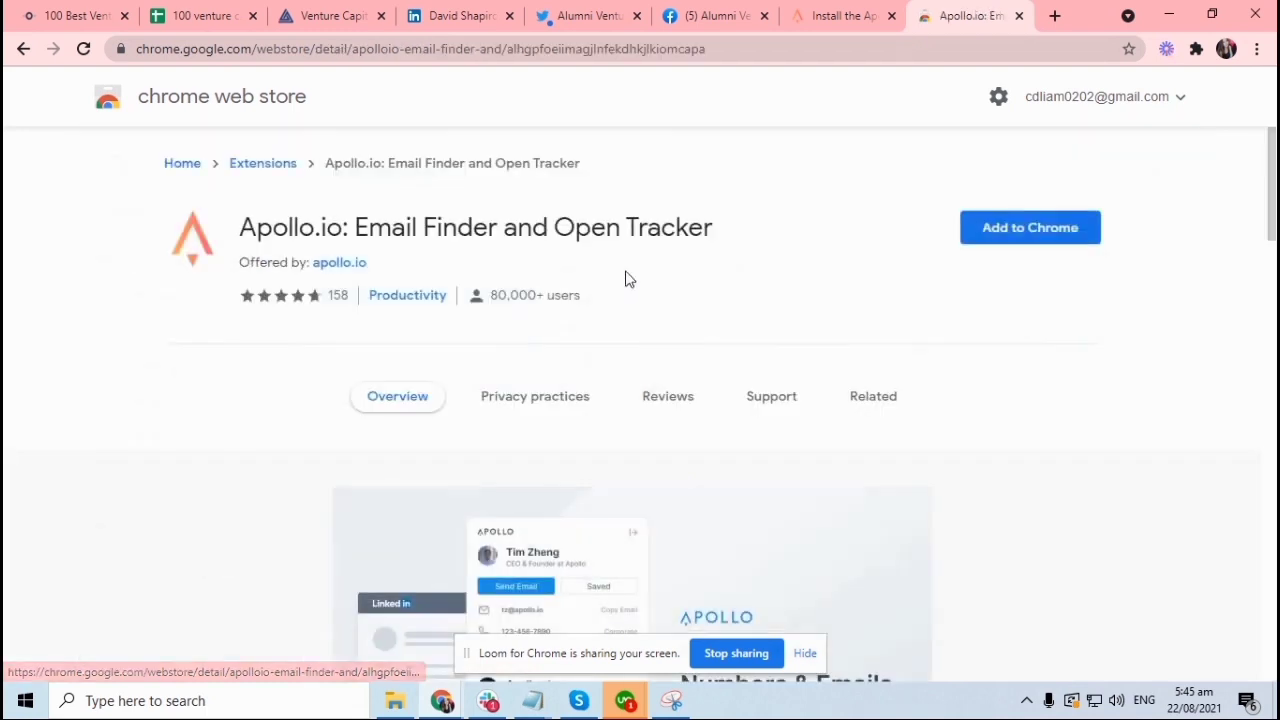
pyautogui.click(1046, 237)
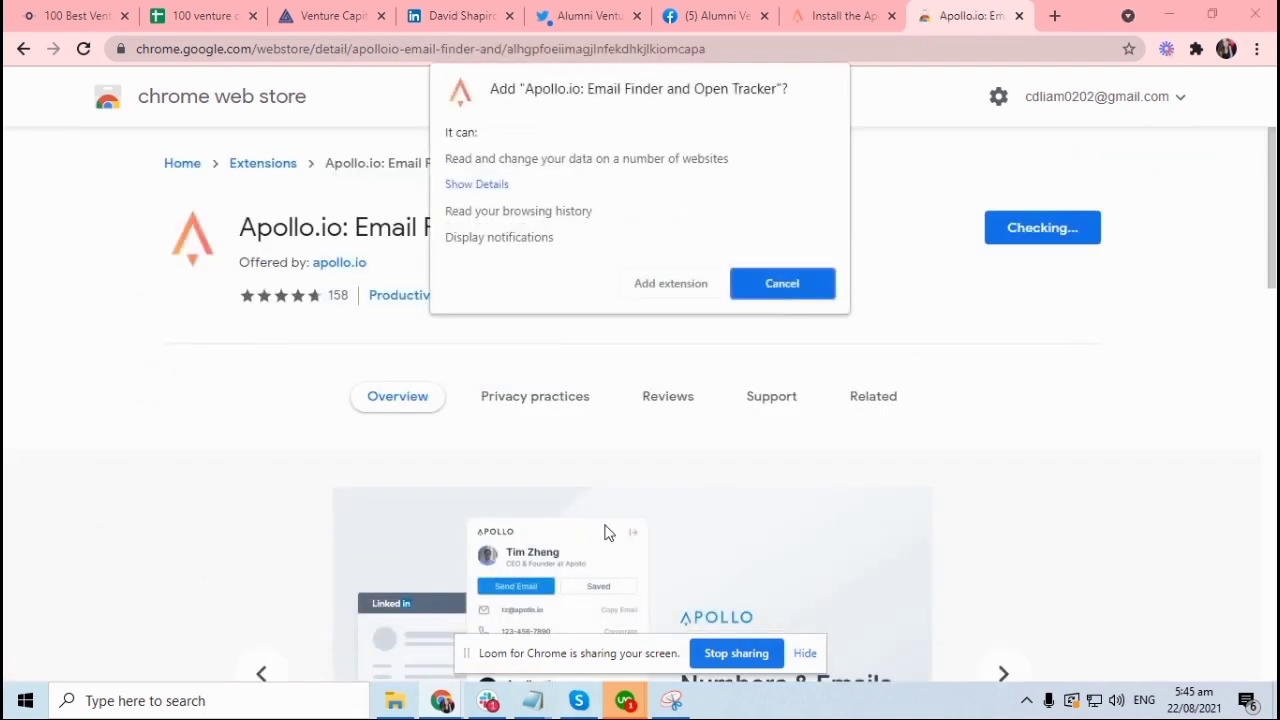
pyautogui.click(671, 288)
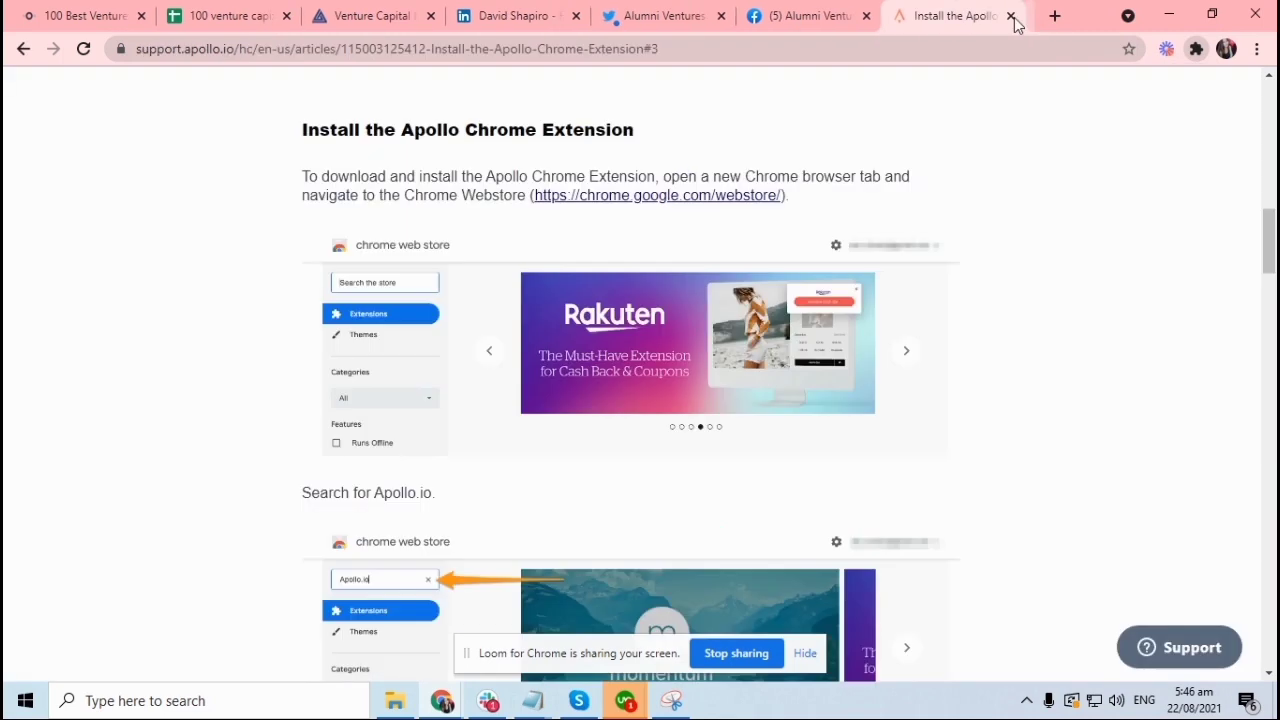
# Step: Pin Apollo.io in the Chrome Extensions list so its icon stays in the toolbar
pyautogui.click(1196, 49)
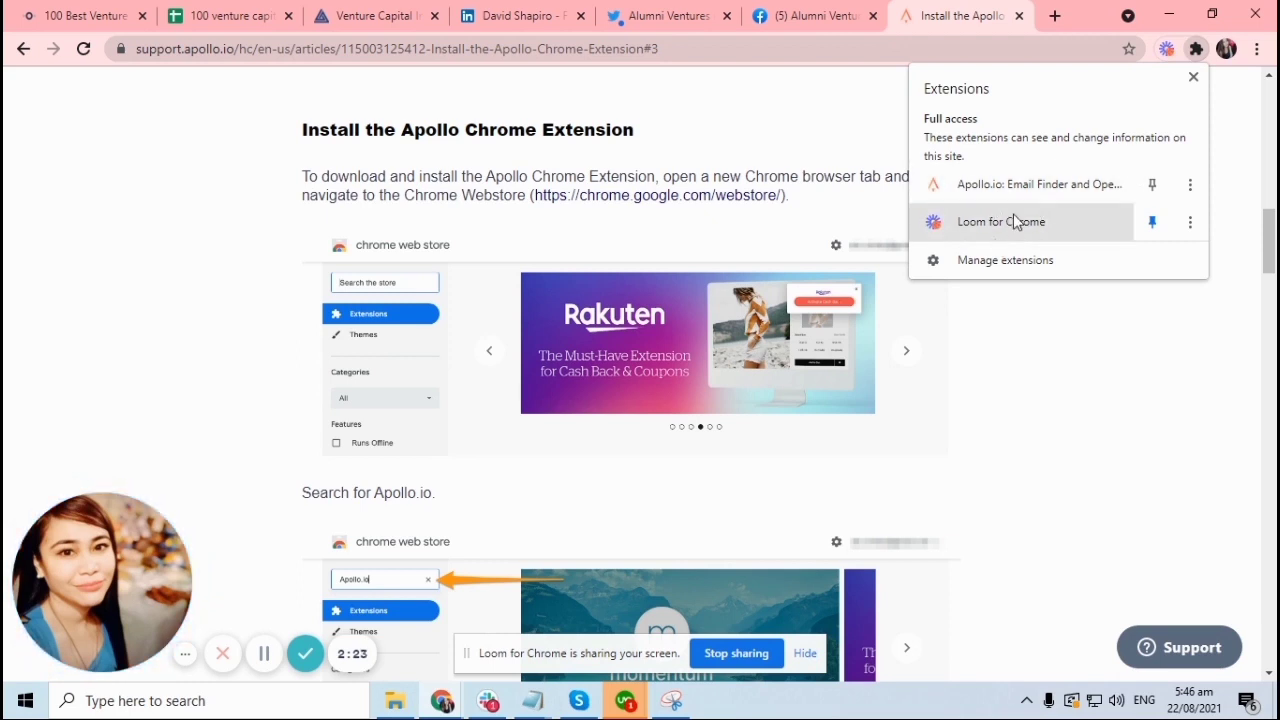
pyautogui.click(1152, 187)
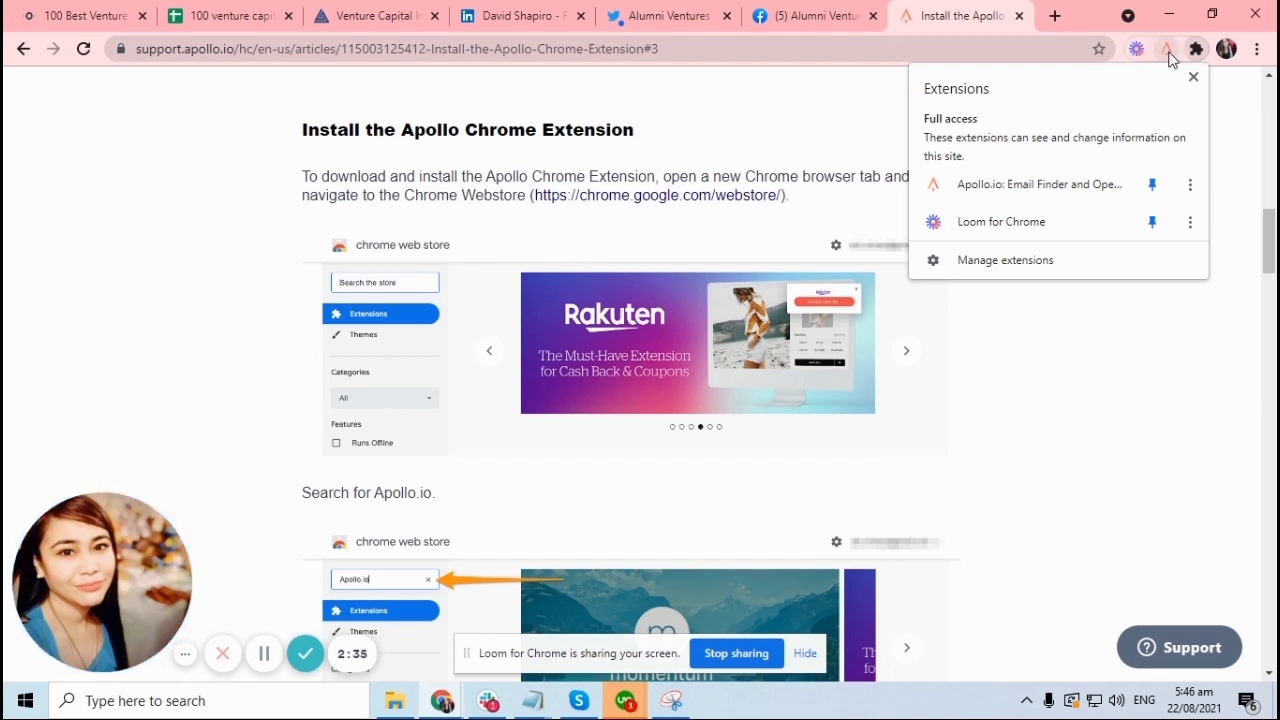
pyautogui.click(1173, 60)
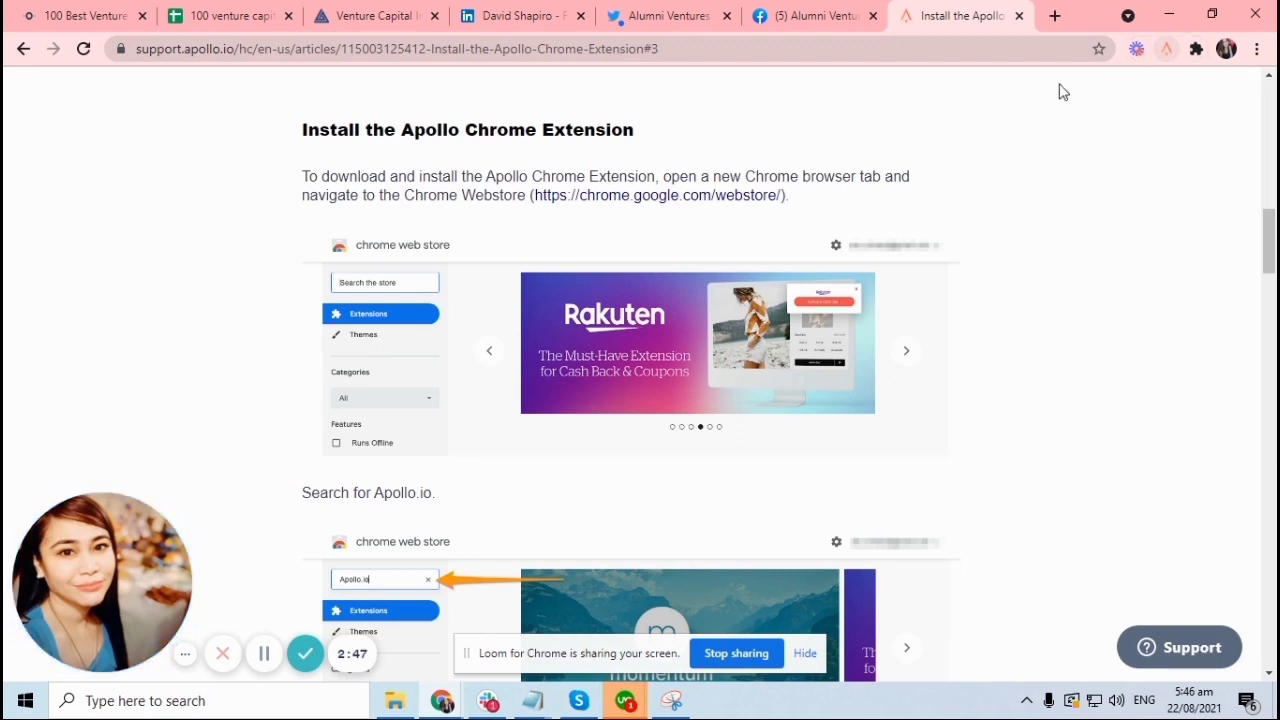
# Step: Briefly open linkedin.com in a new tab, close it, and return to the venture capital spreadsheet
pyautogui.click(1056, 18)
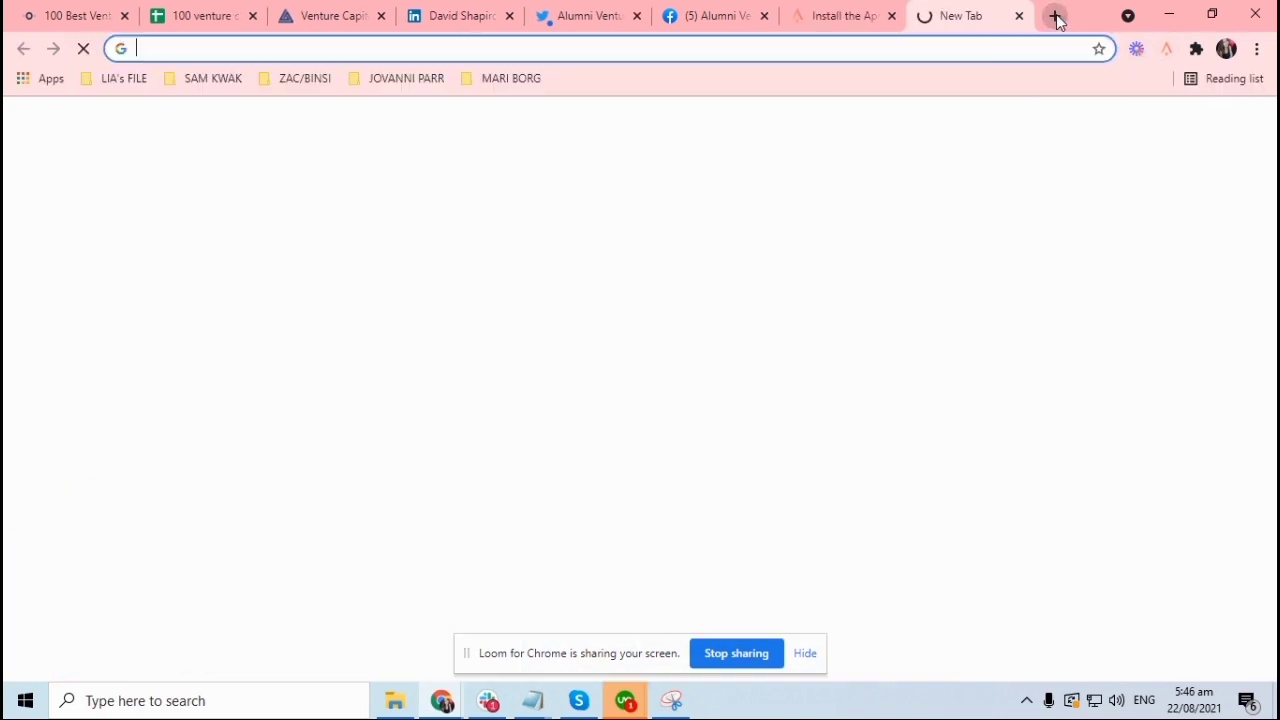
pyautogui.write('linkedin.com')
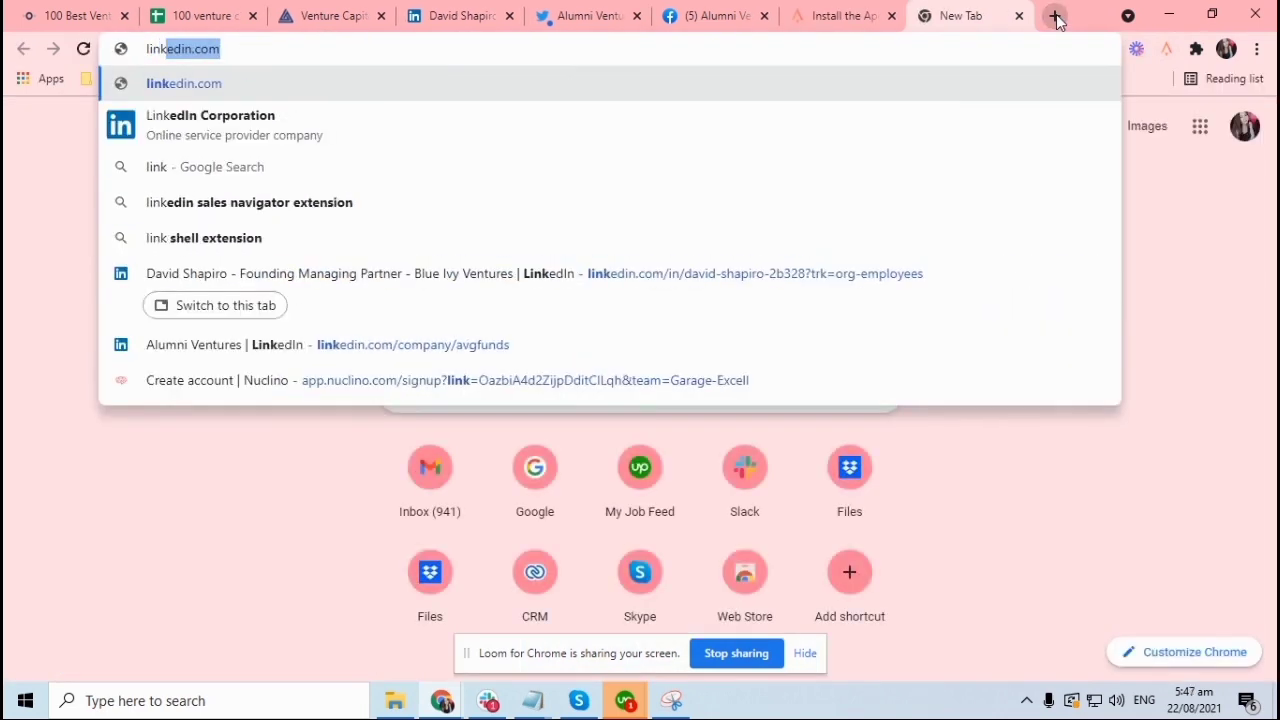
pyautogui.press('Return')
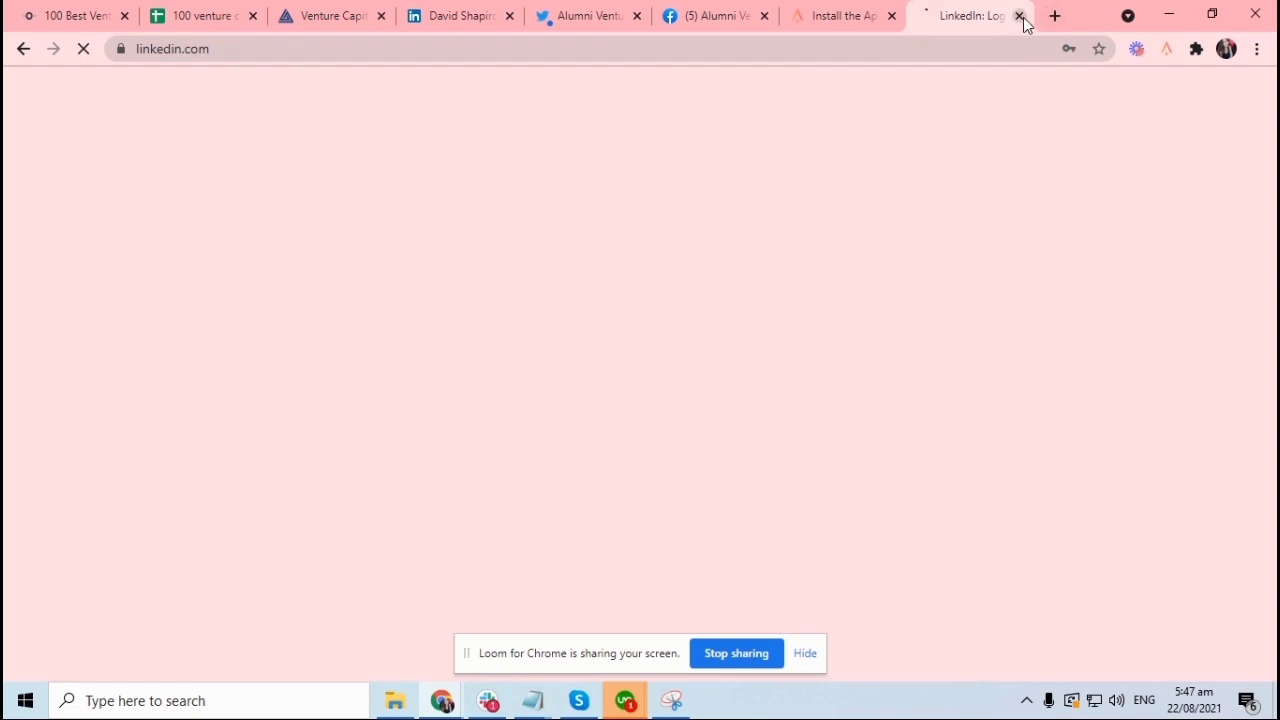
pyautogui.click(1019, 16)
pyautogui.click(242, 12)
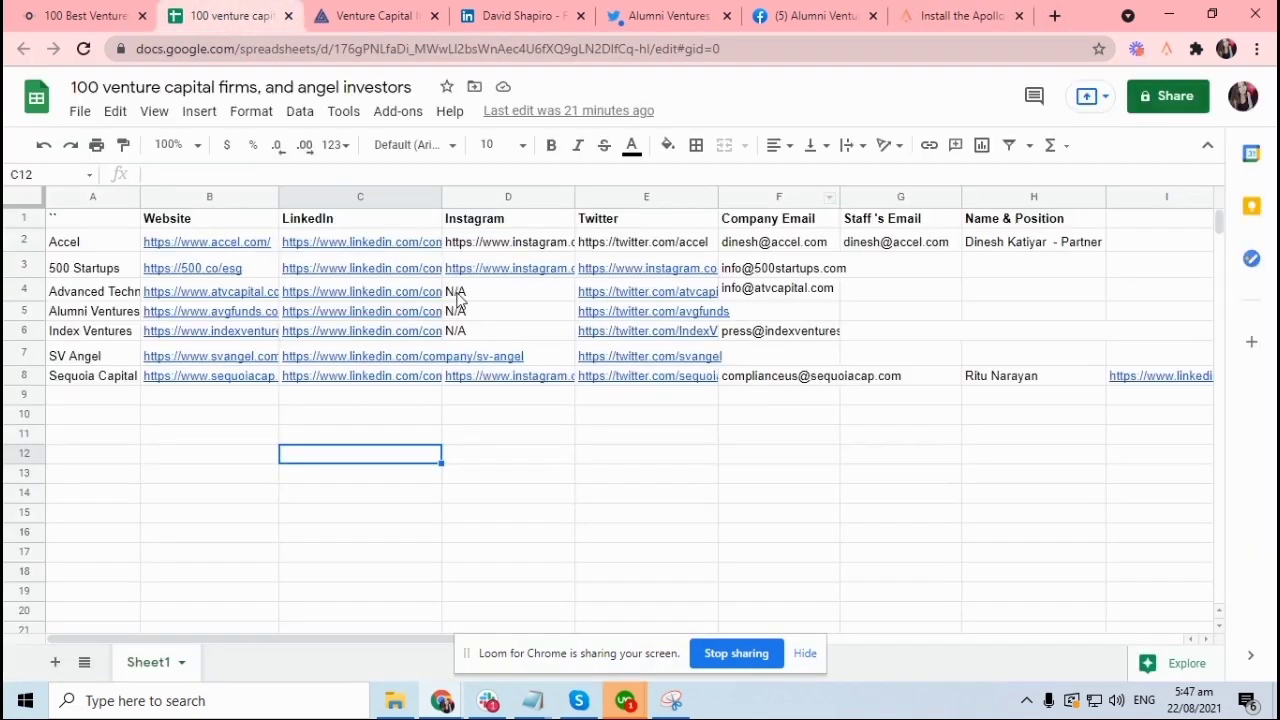
# Step: Open Accel's LinkedIn company page from the link in cell C2
pyautogui.click(350, 250)
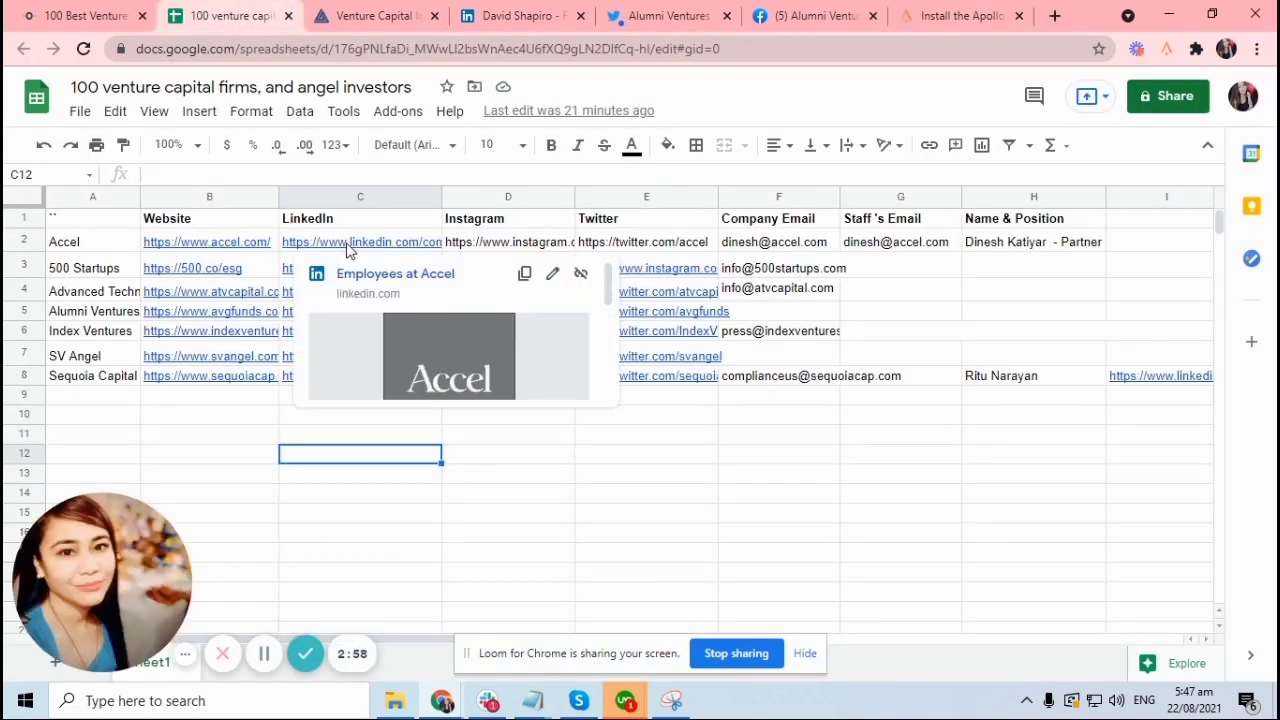
pyautogui.click(412, 281)
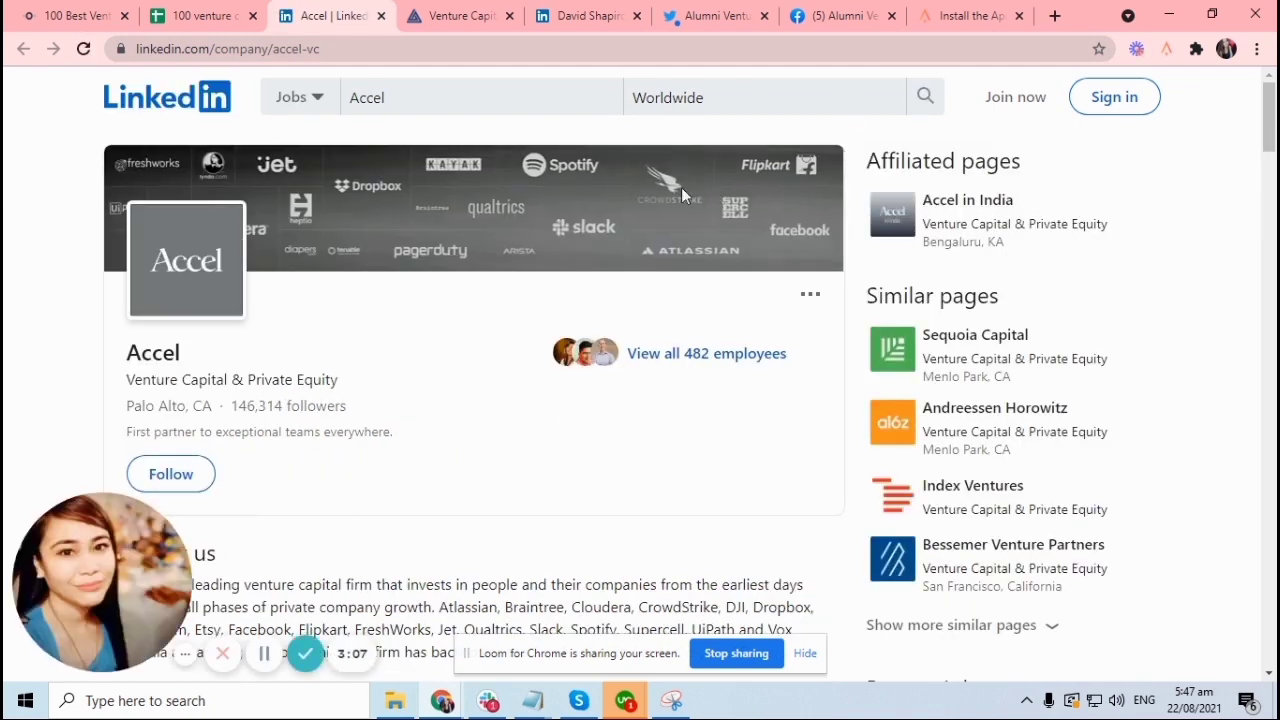
# Step: Sign in to LinkedIn and open 'See all 482 employees' to list Accel's people
pyautogui.click(1100, 100)
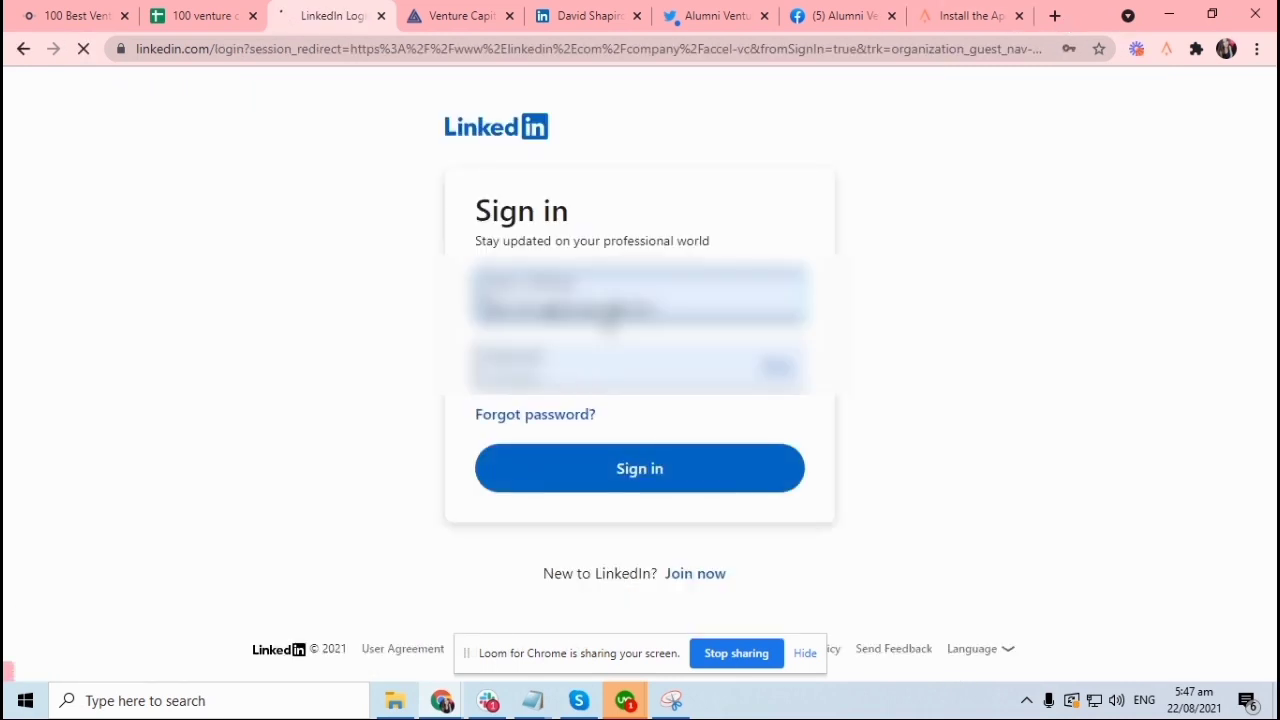
pyautogui.click(639, 474)
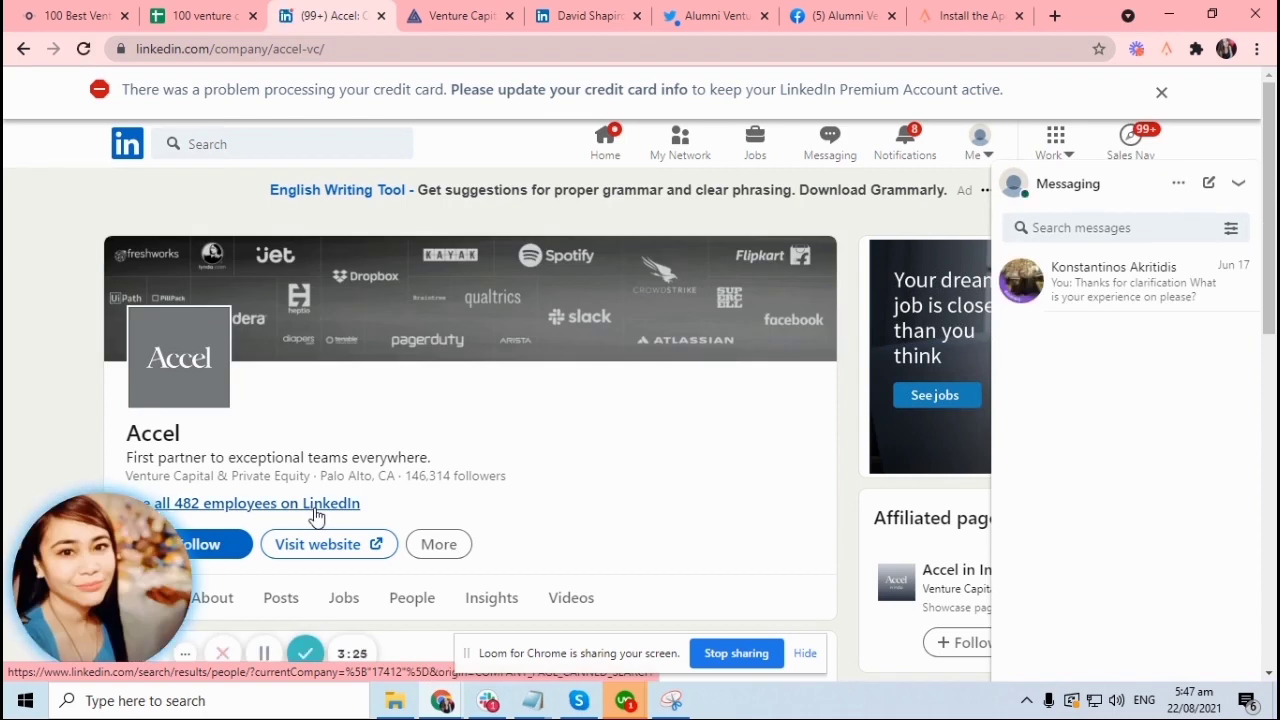
pyautogui.click(316, 510)
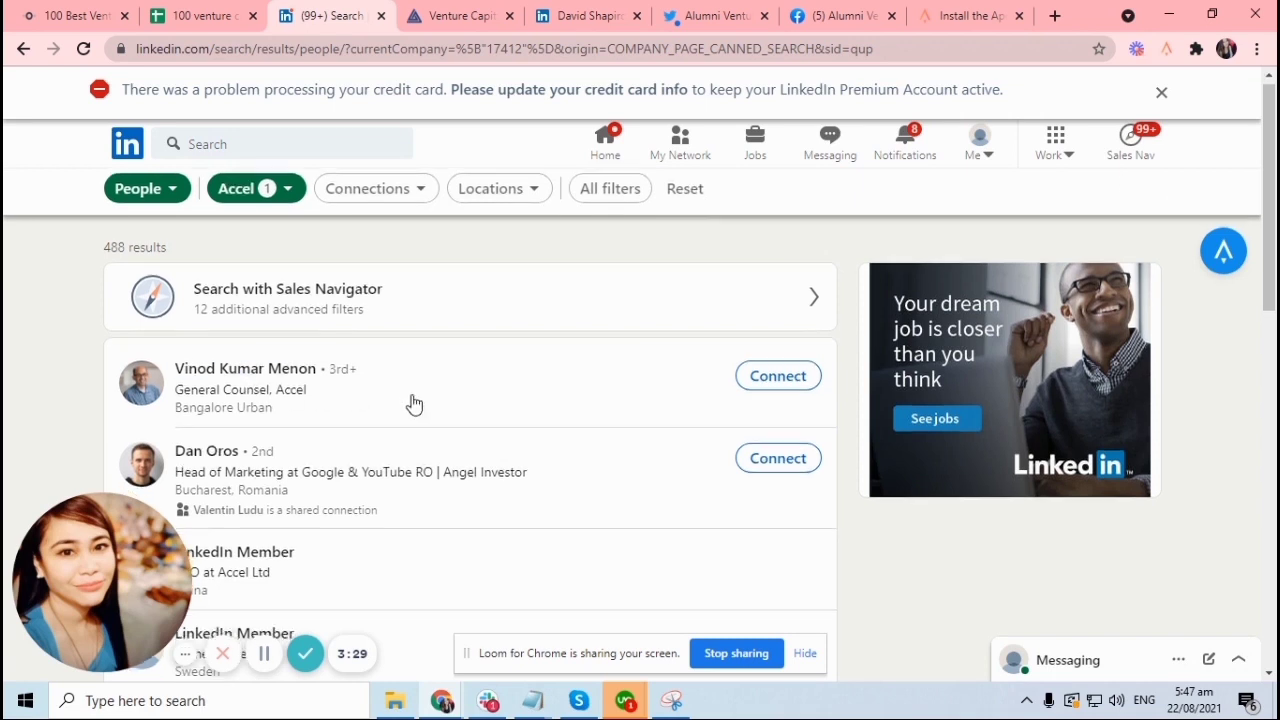
pyautogui.scroll(-2, 434, 400)
pyautogui.scroll(1, 740, 302)
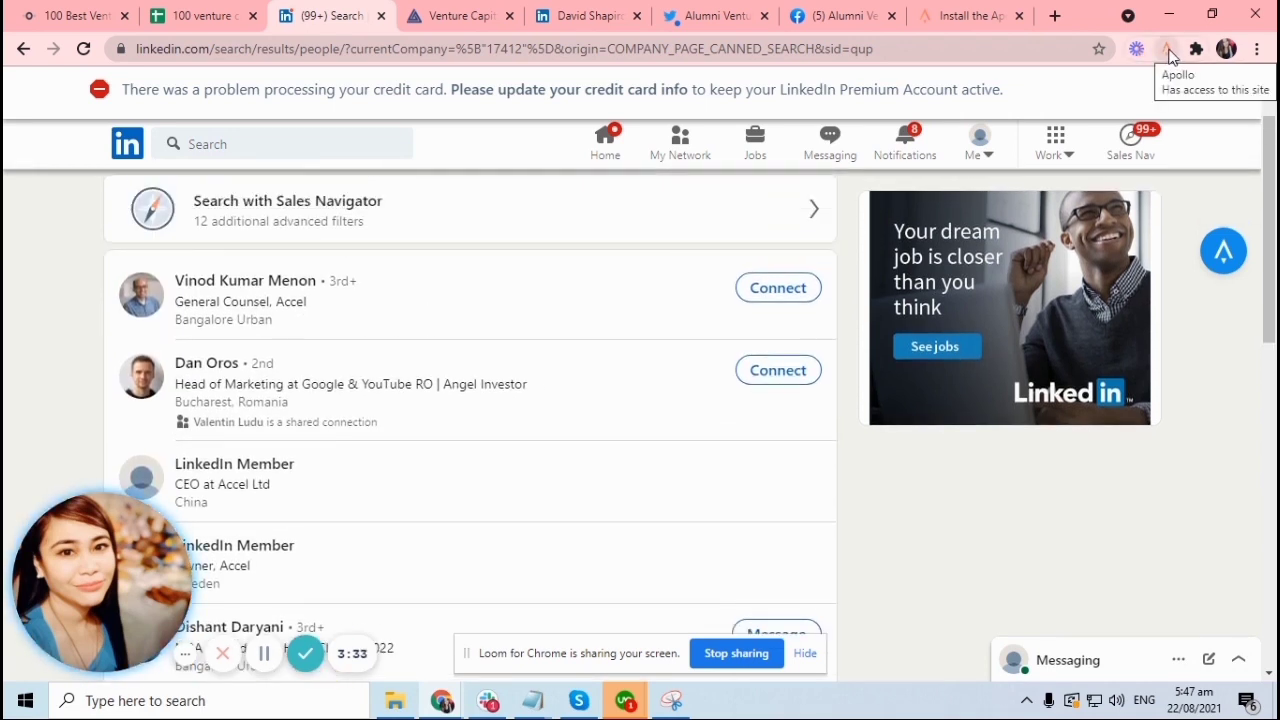
# Step: Log the Apollo extension in with Google, choosing the account and allowing access
pyautogui.click(1170, 55)
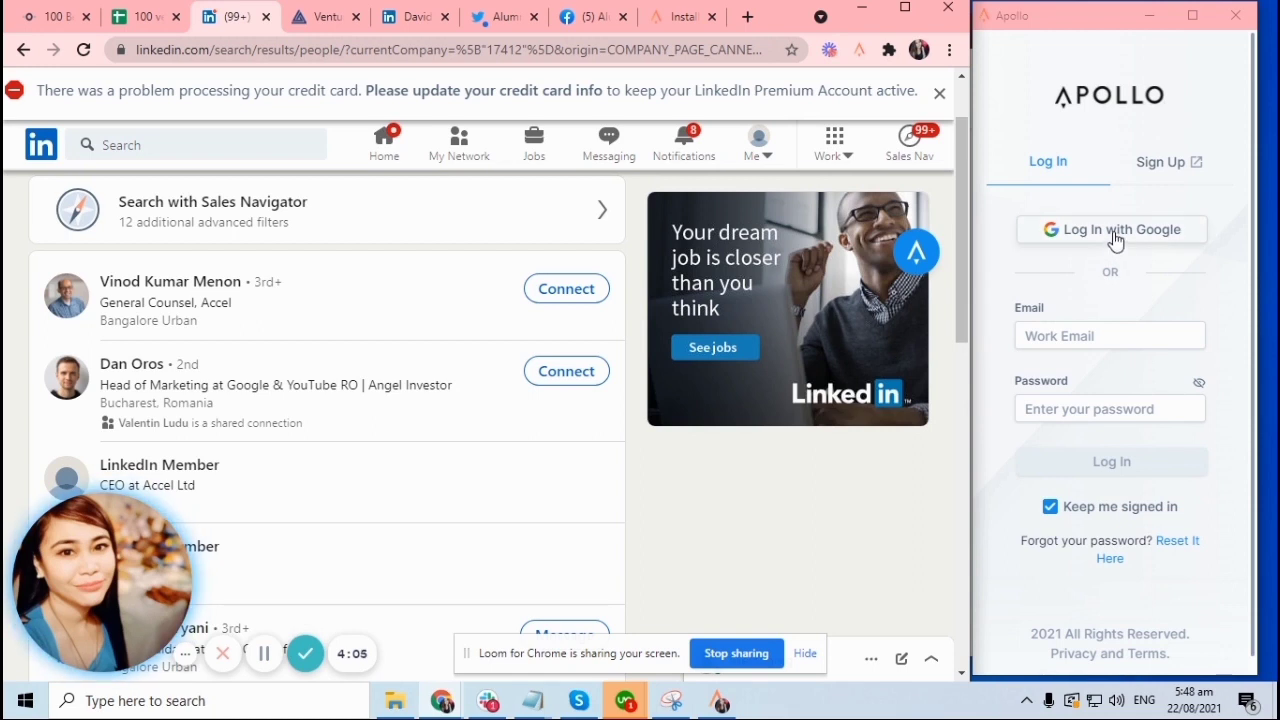
pyautogui.click(1115, 240)
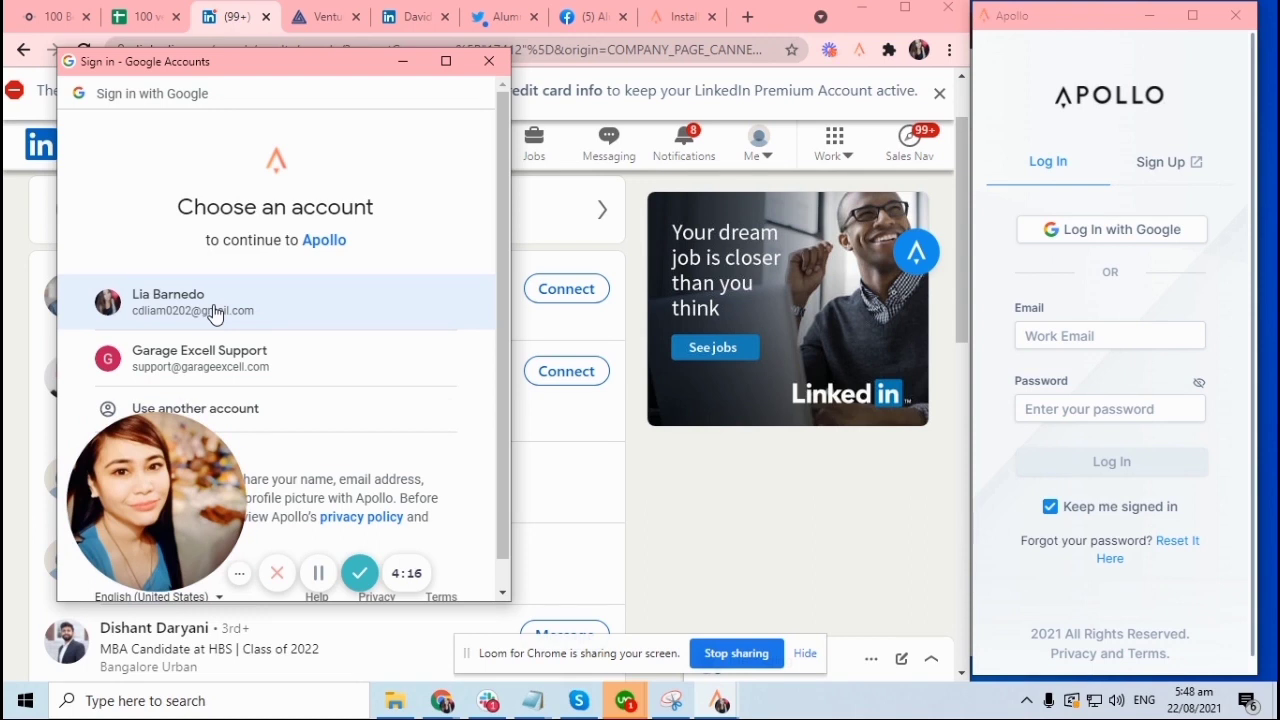
pyautogui.click(213, 313)
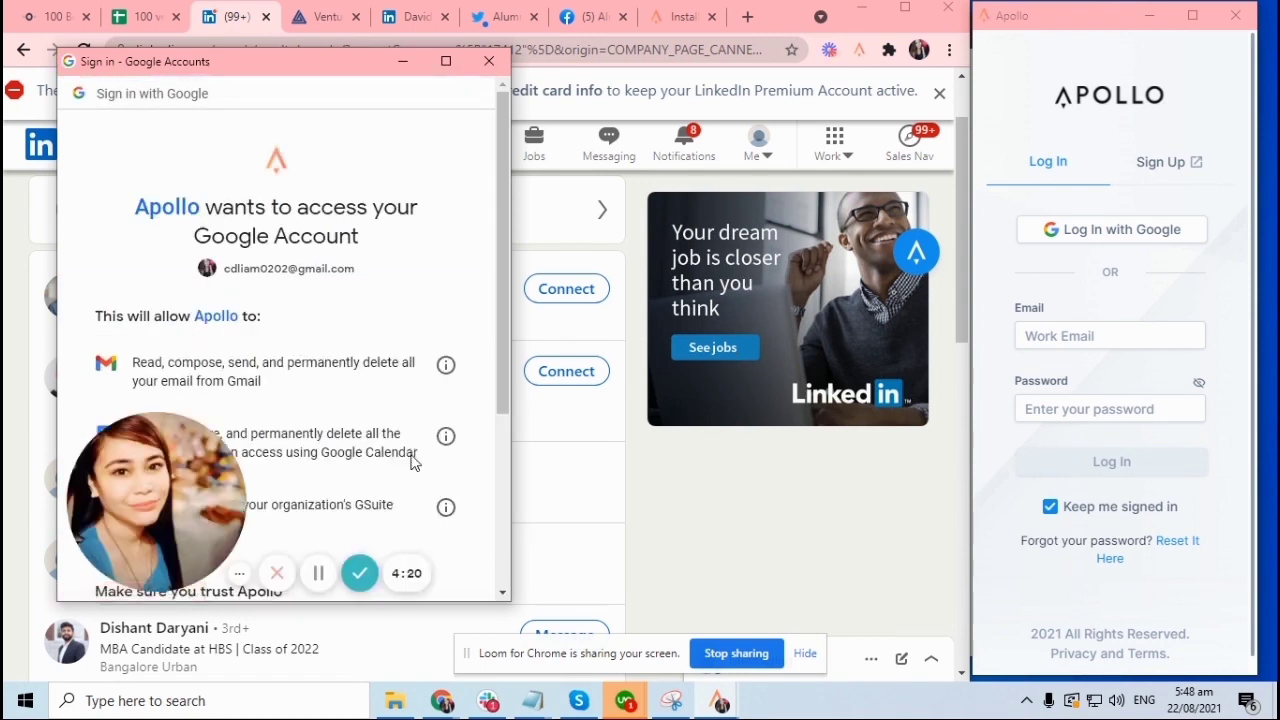
pyautogui.scroll(-3, 463, 457)
pyautogui.click(416, 476)
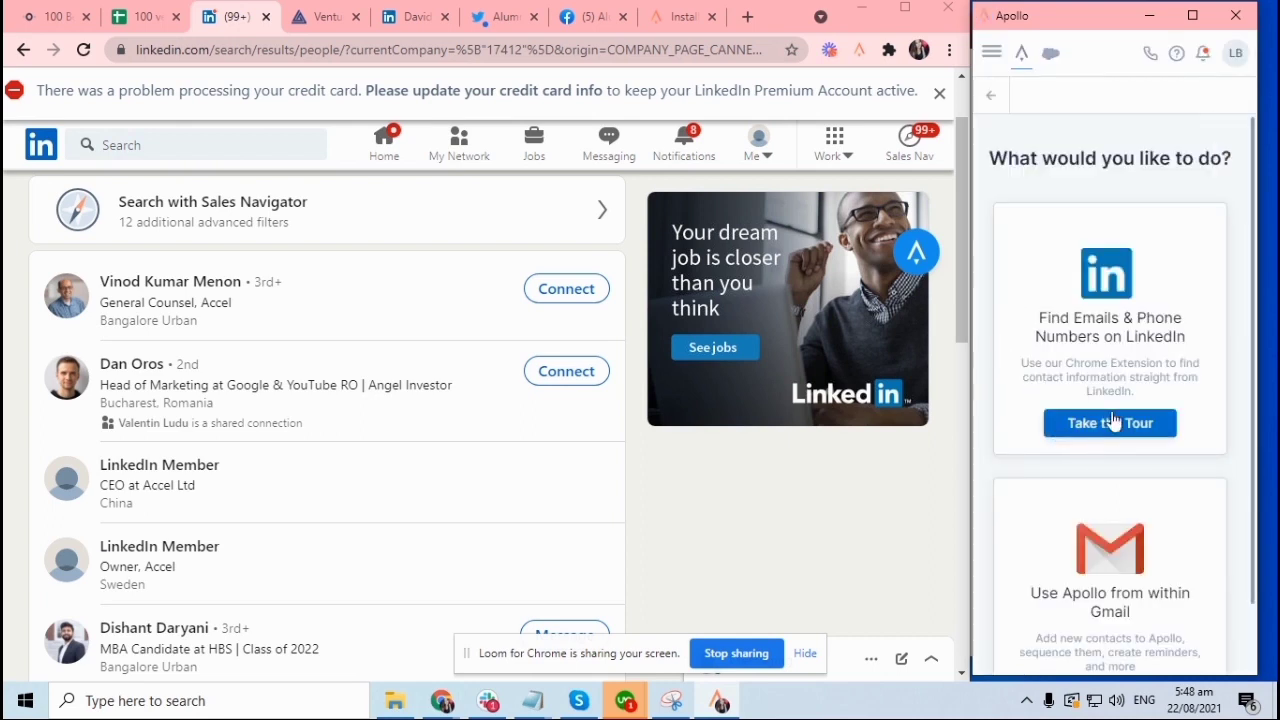
# Step: Reload the Accel employee results and browse them in Apollo's Bulk Prospect panel as Net New leads
pyautogui.click(87, 53)
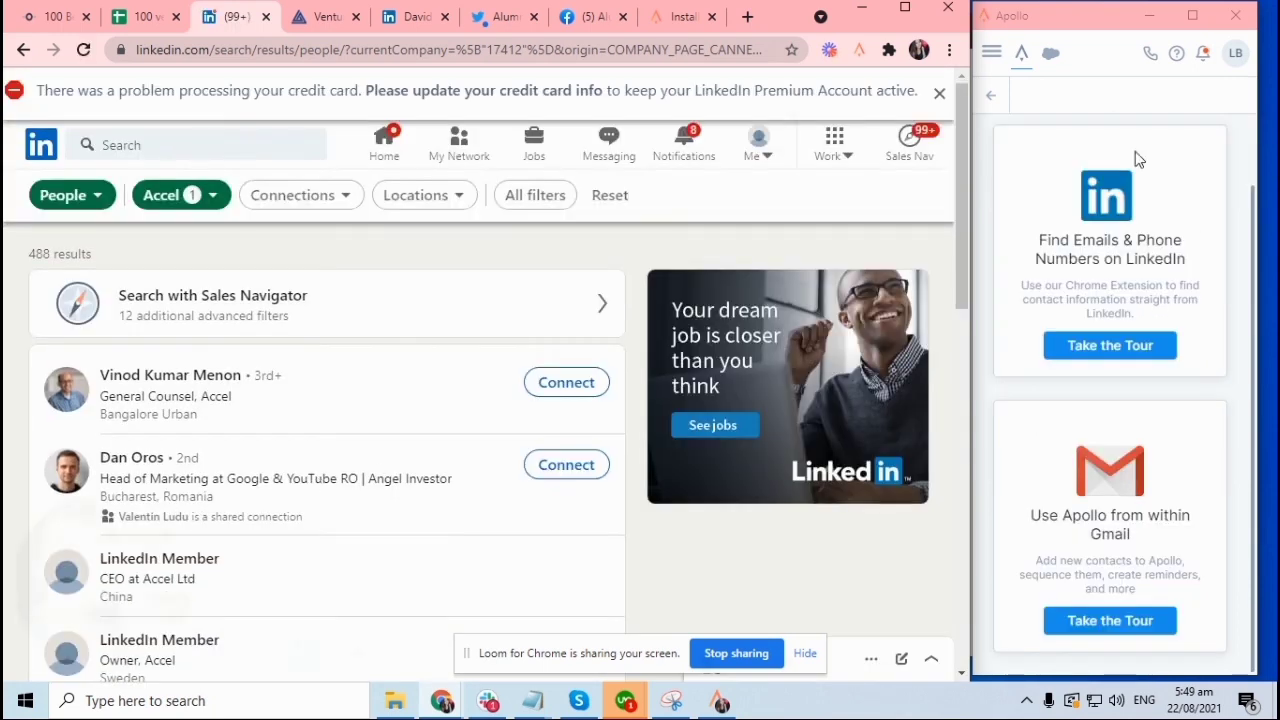
pyautogui.click(1021, 52)
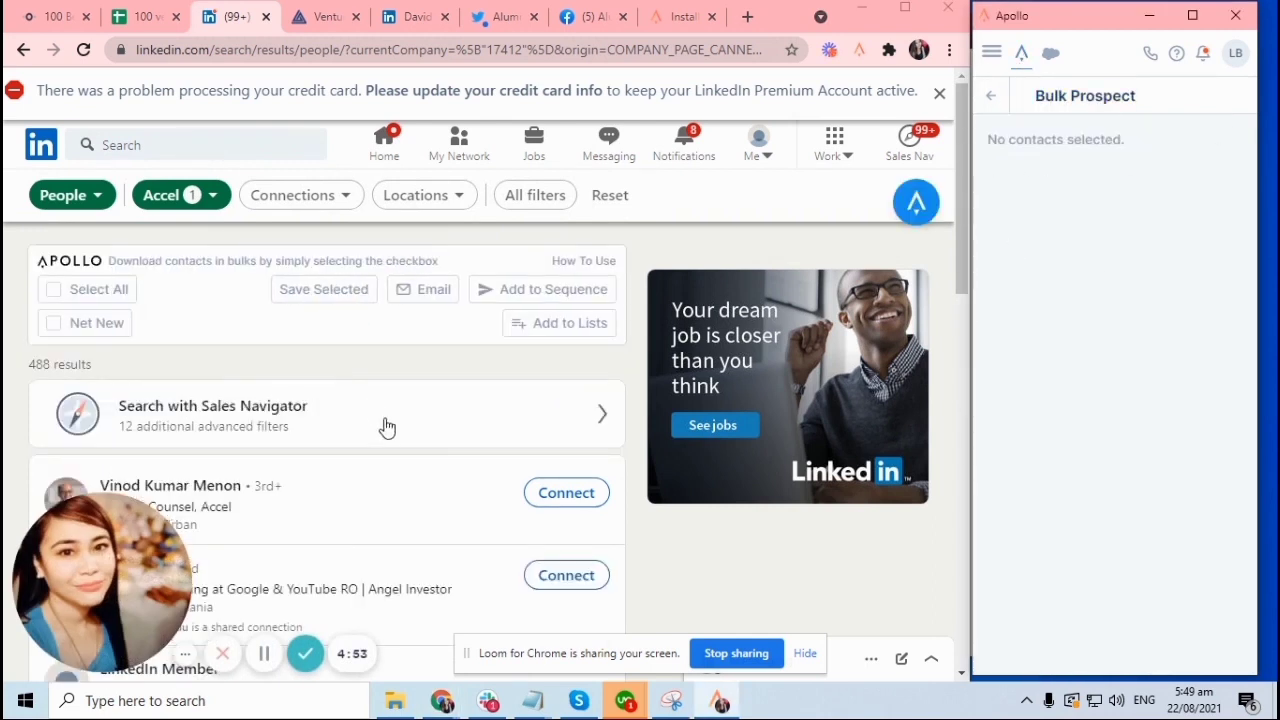
pyautogui.scroll(-3, 330, 402)
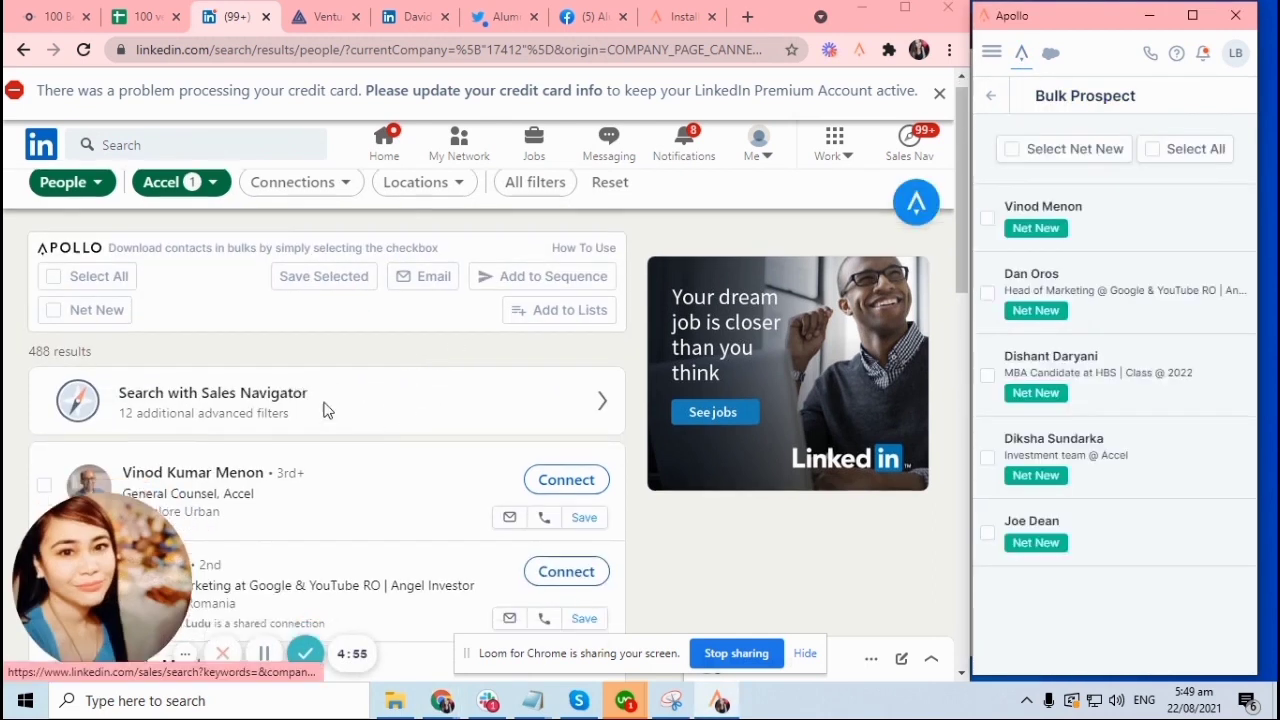
pyautogui.scroll(1, 360, 401)
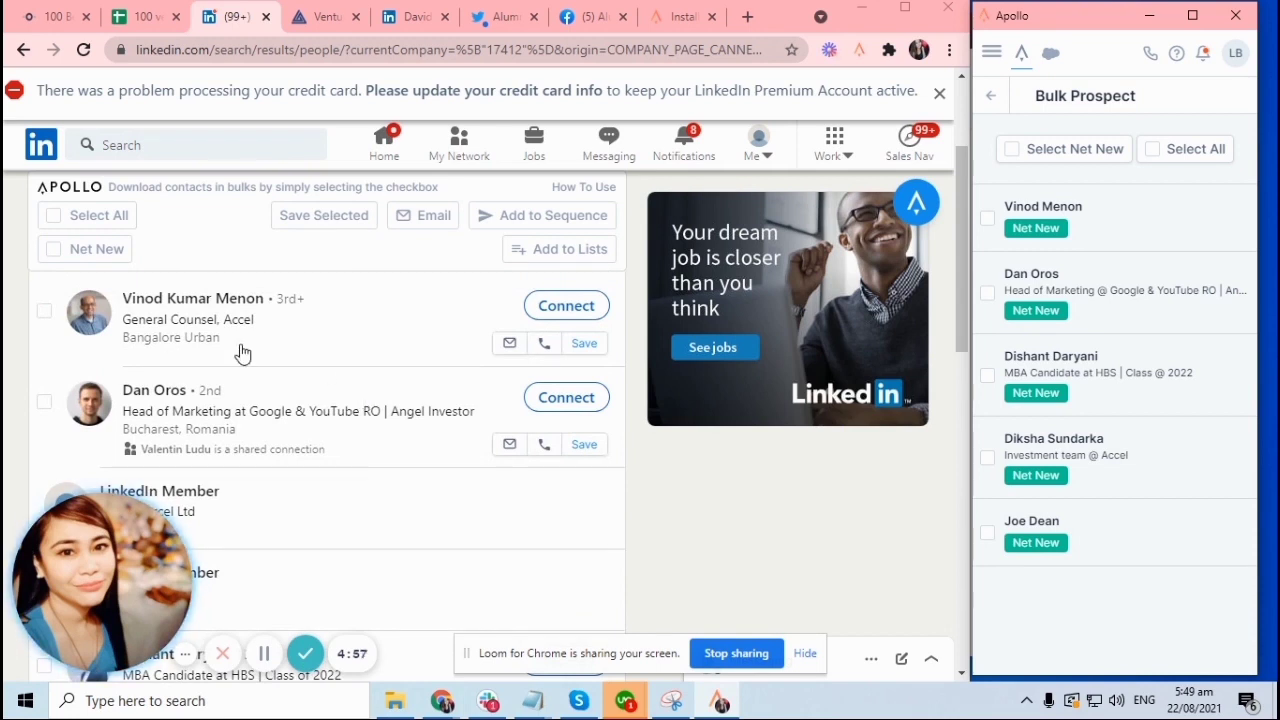
pyautogui.scroll(-2, 252, 320)
pyautogui.scroll(-2, 252, 320)
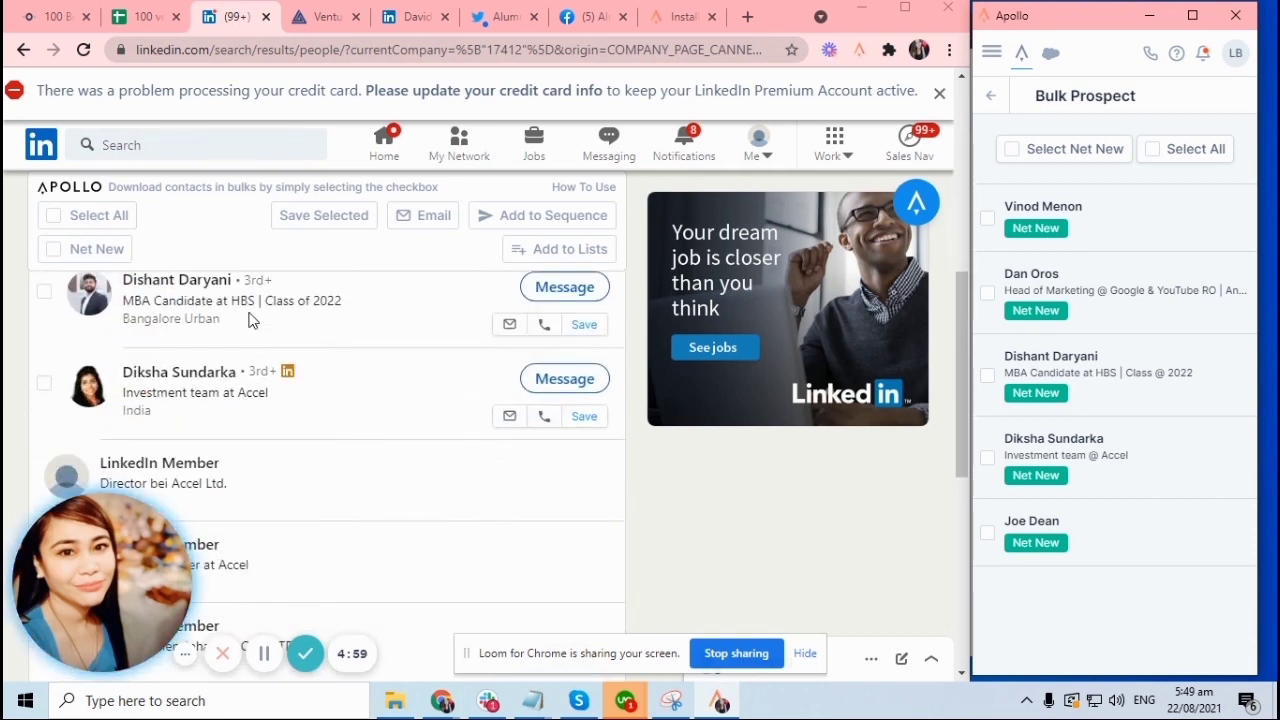
pyautogui.scroll(-3, 271, 355)
pyautogui.scroll(-2, 284, 362)
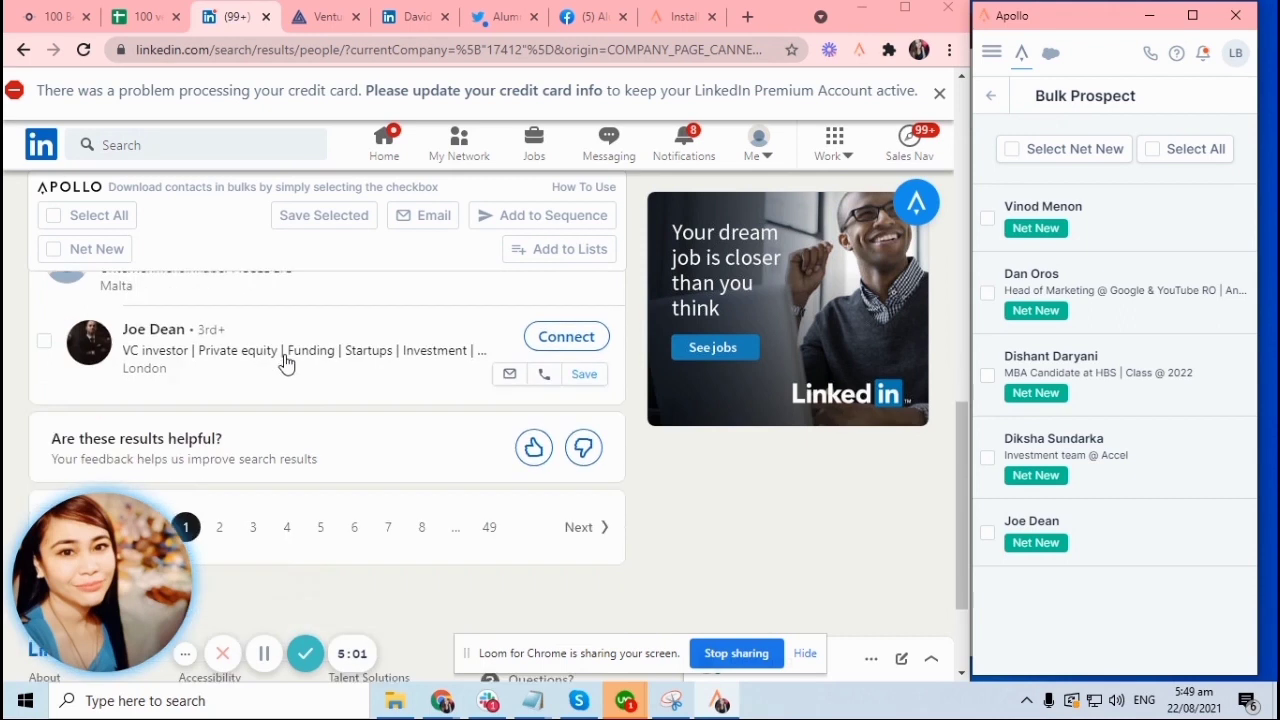
pyautogui.scroll(5, 286, 363)
pyautogui.scroll(4, 286, 363)
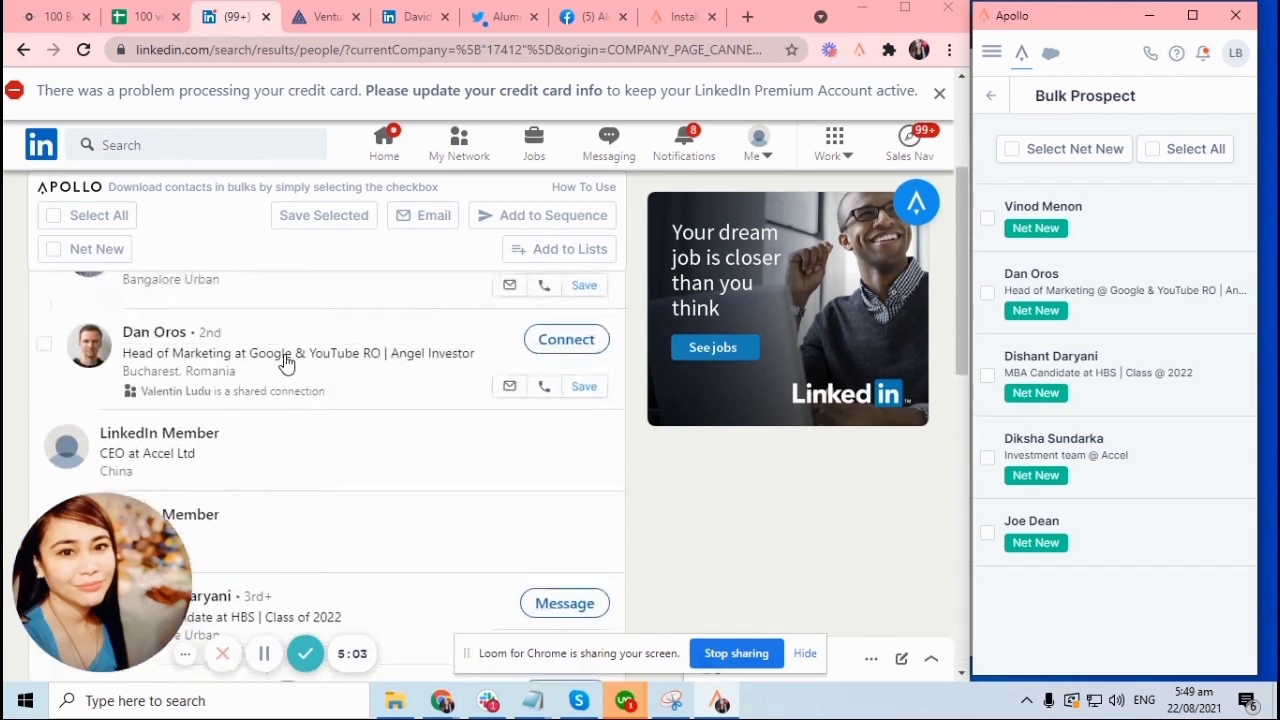
pyautogui.scroll(-4, 286, 363)
pyautogui.scroll(4, 265, 480)
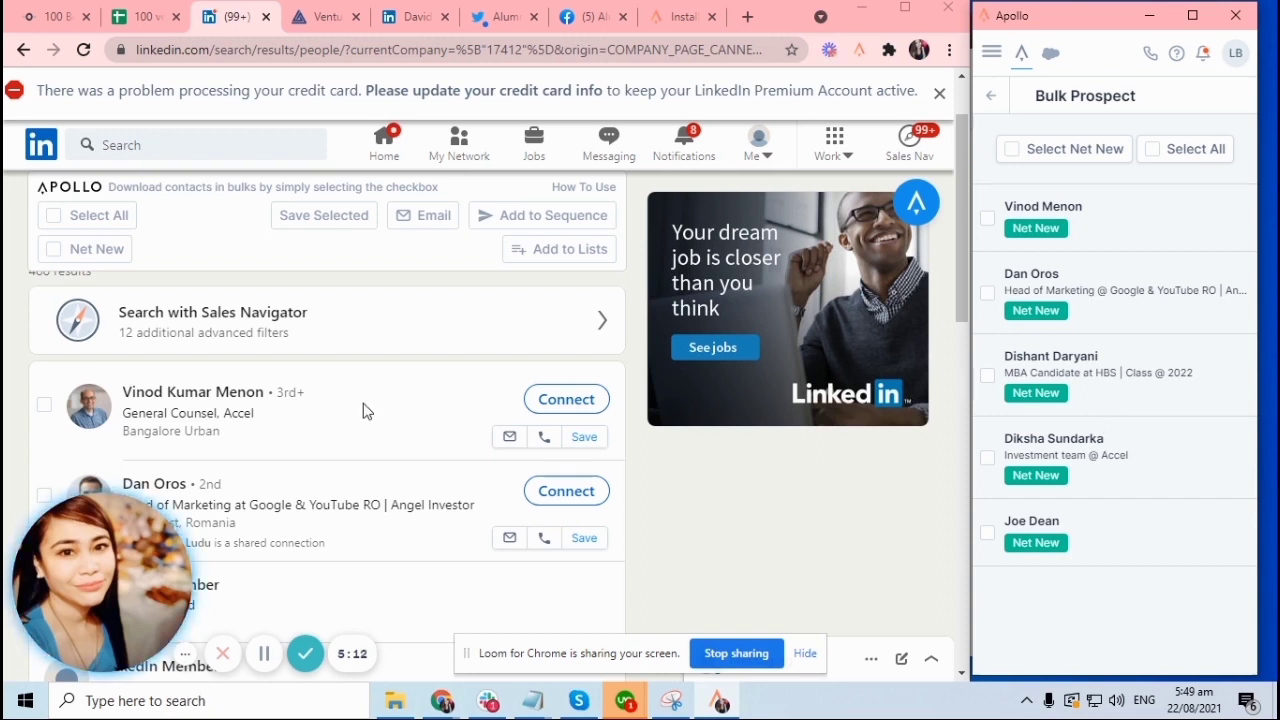
pyautogui.scroll(1, 363, 408)
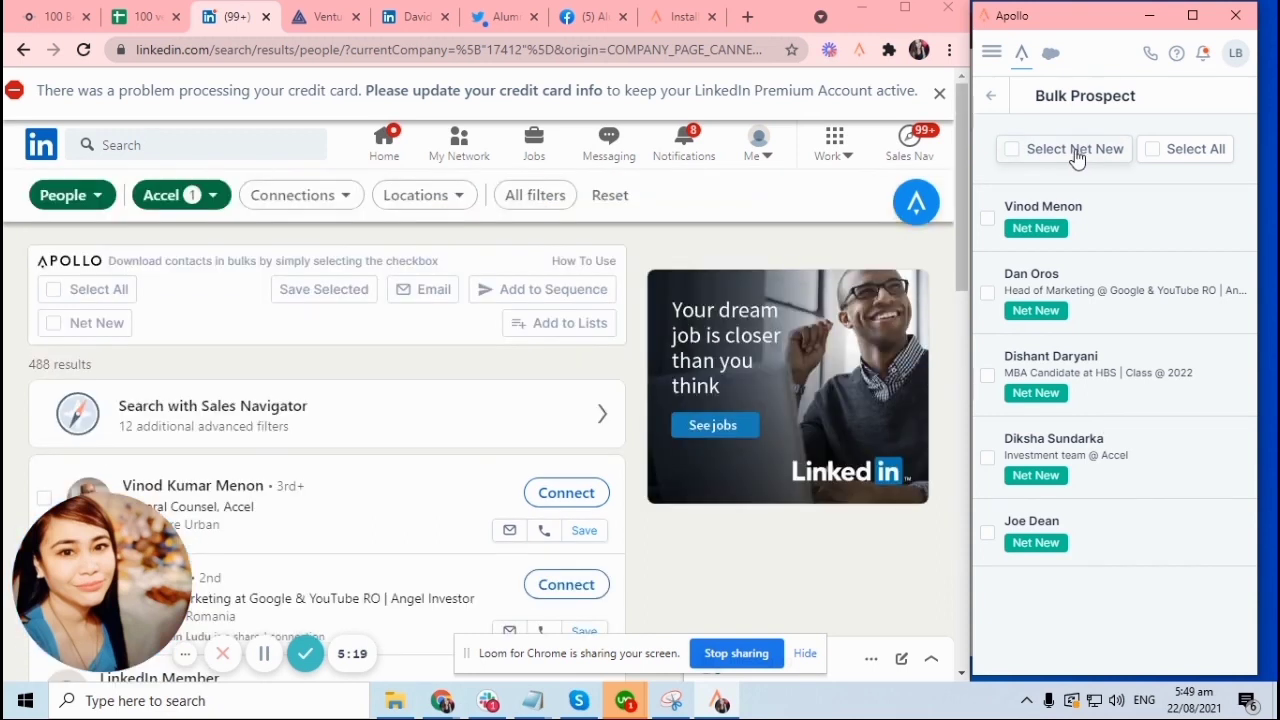
pyautogui.click(306, 664)
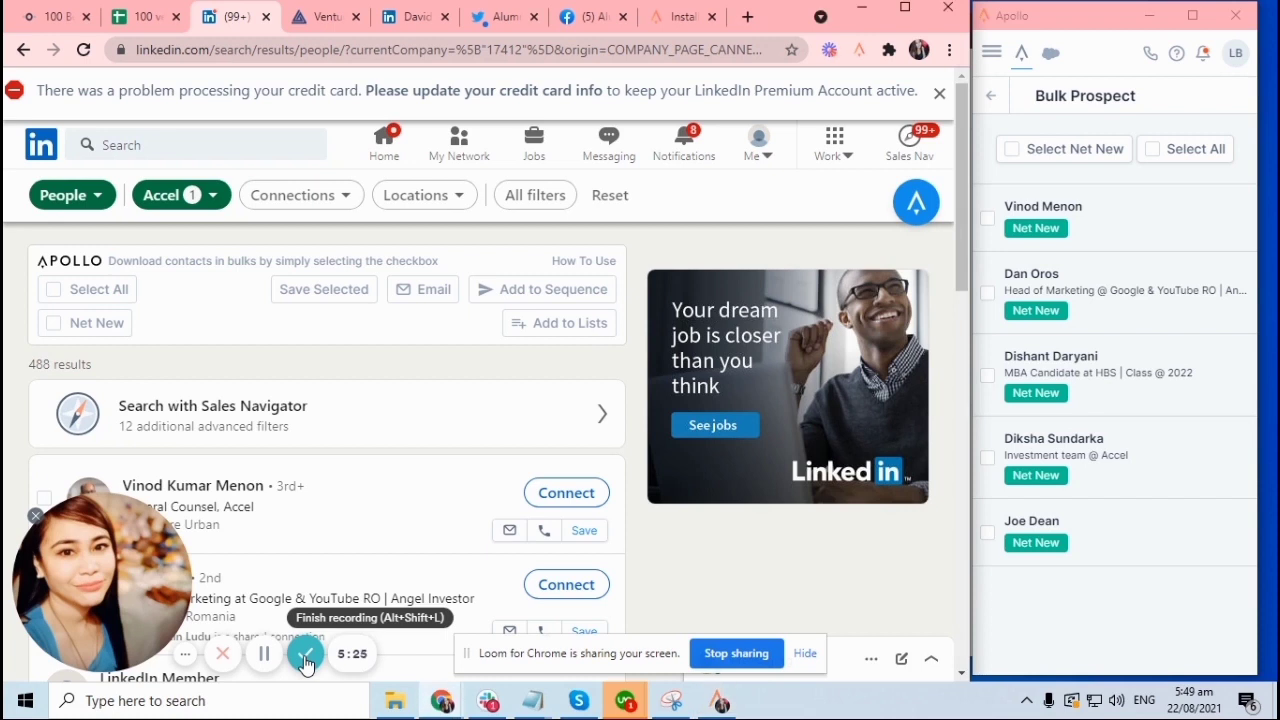